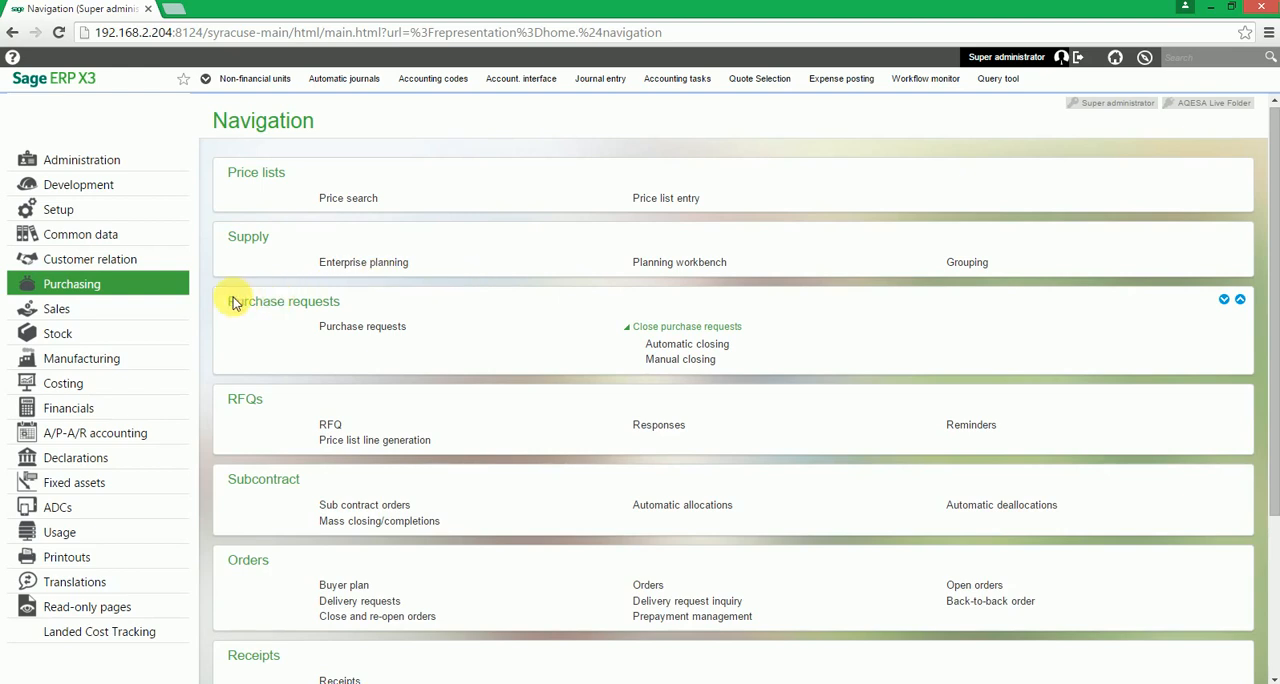
# - Open Purchase requests with the ALL Supervisor transaction and dismiss the error message
pyautogui.click(388, 337)
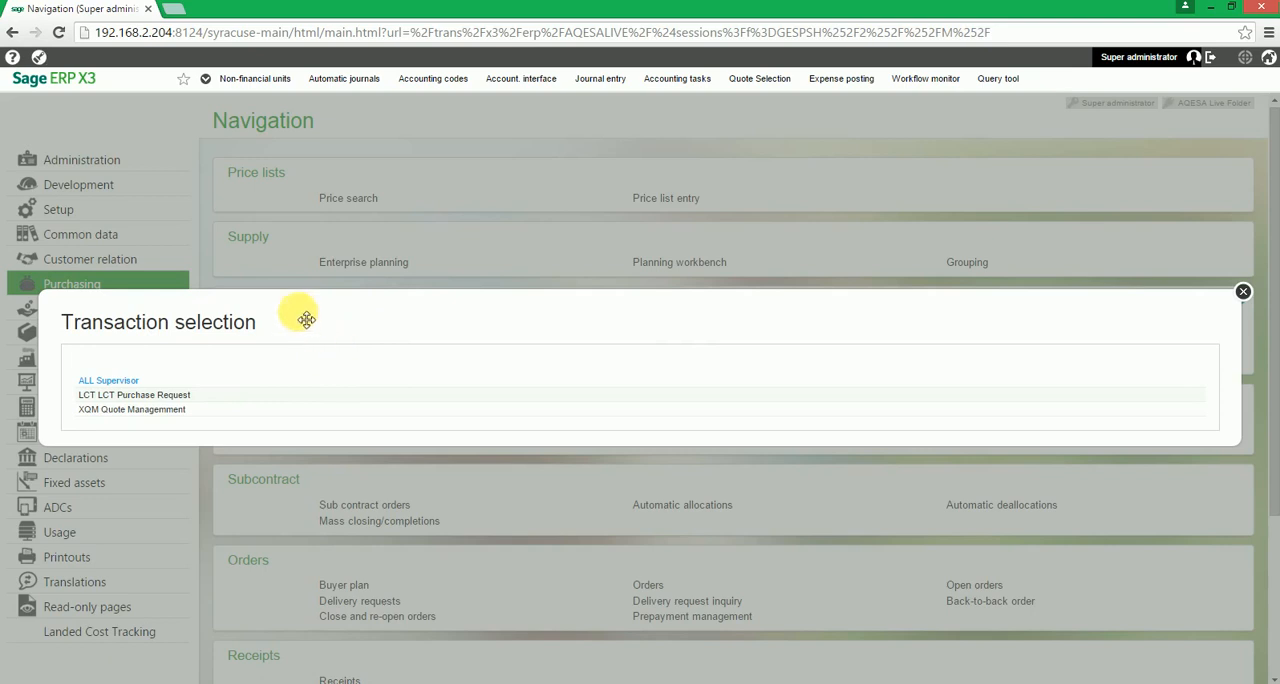
pyautogui.click(190, 381)
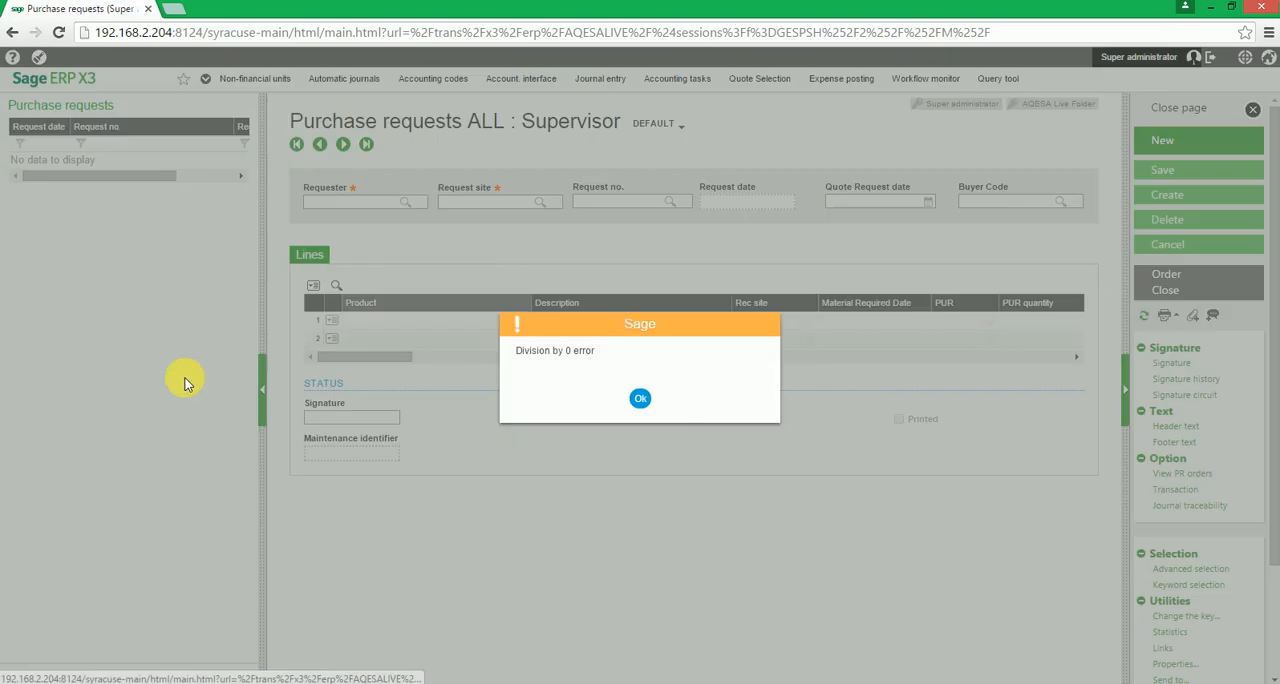
pyautogui.click(644, 402)
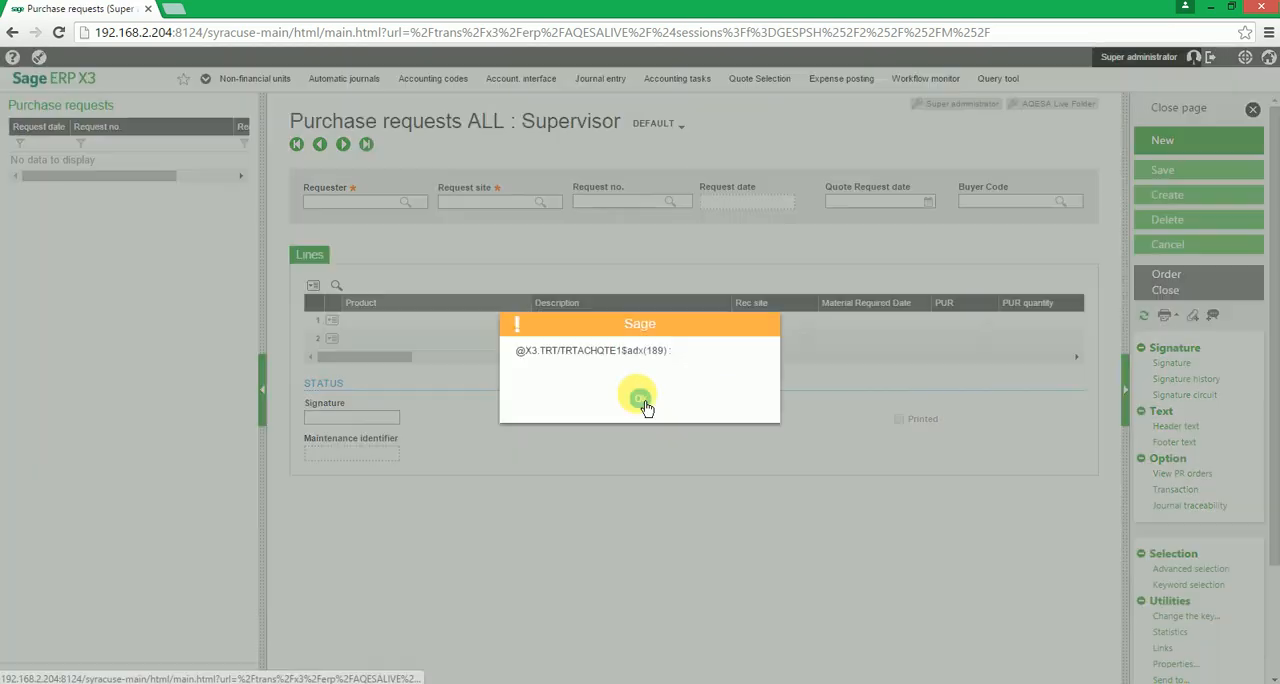
pyautogui.click(644, 402)
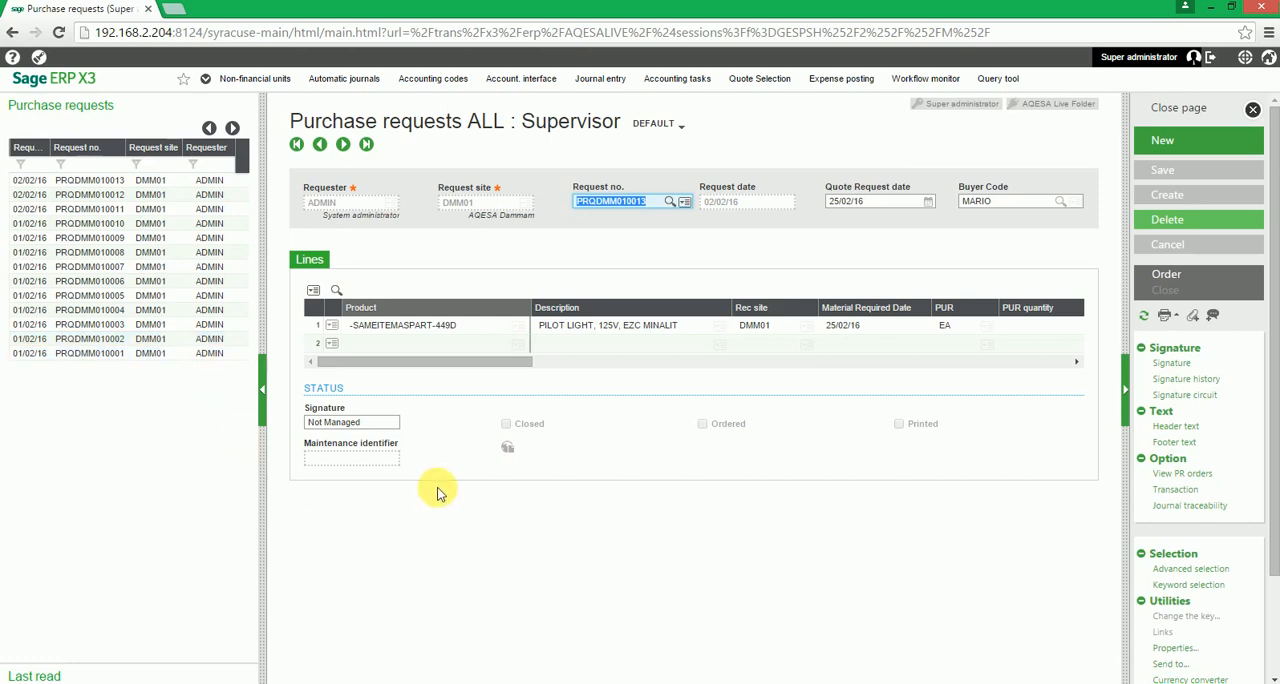
# - Start a new purchase request, keep the default requester and choose DMM01 (AQESA Dammam) as the request site
pyautogui.click(1190, 151)
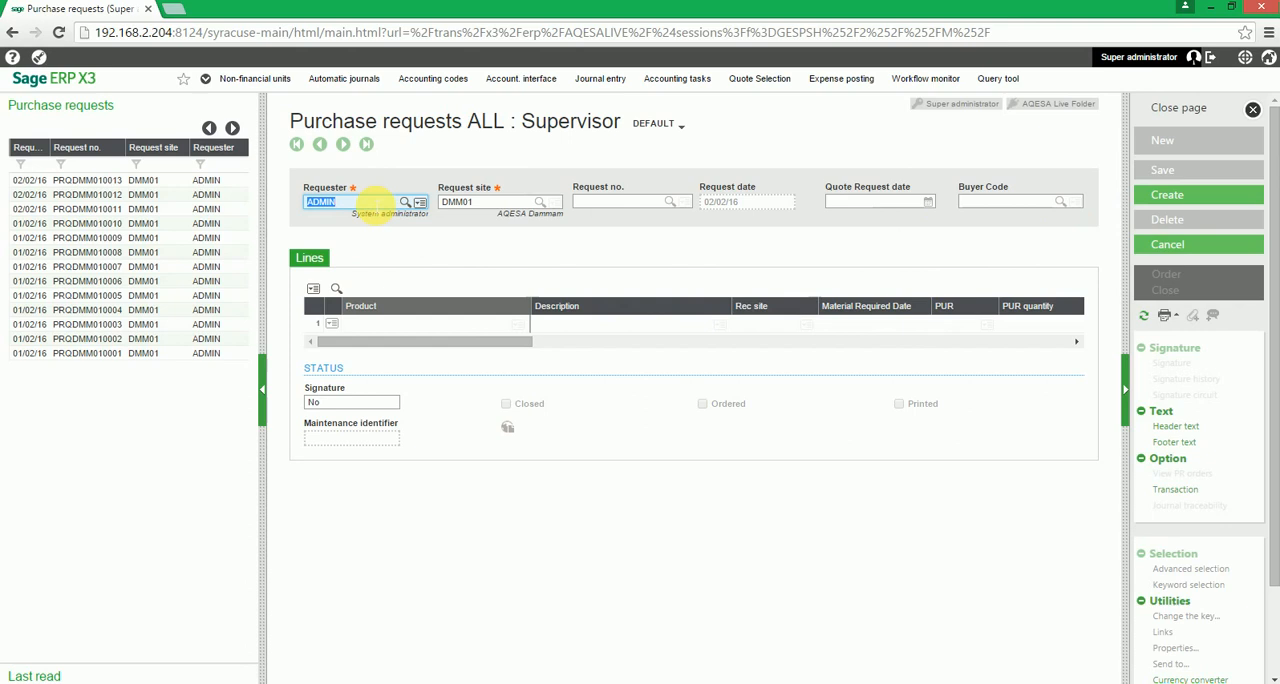
pyautogui.press('Tab')
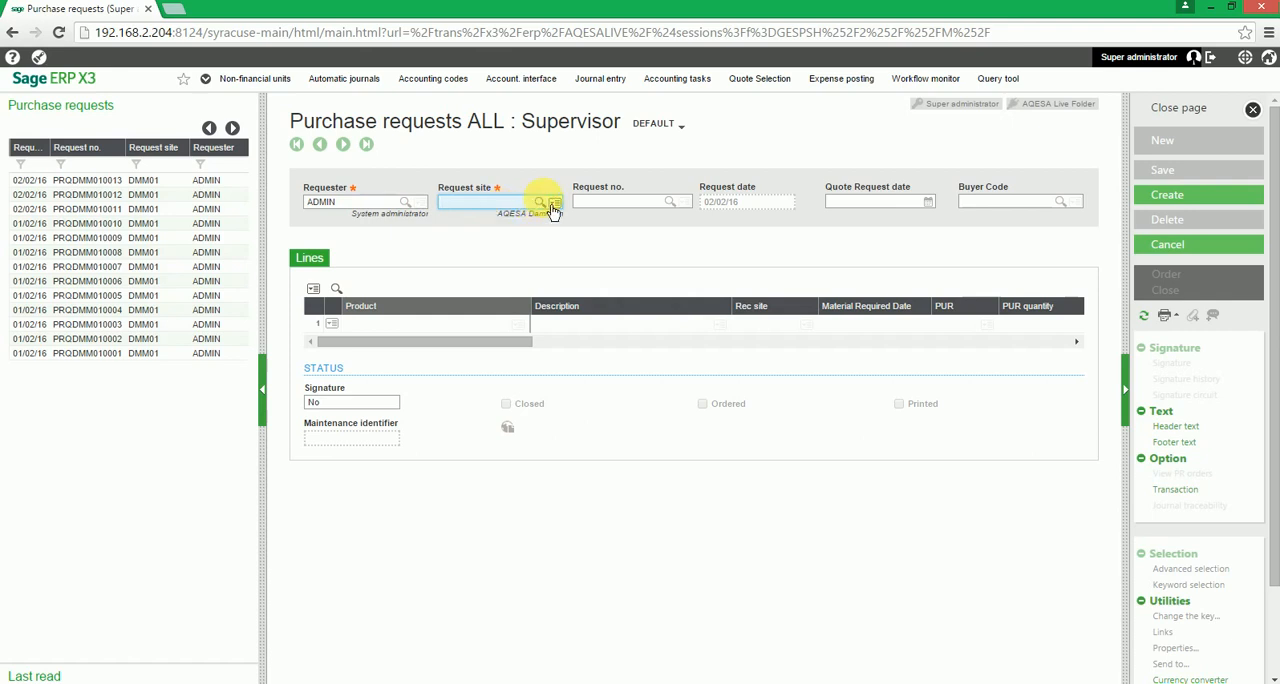
pyautogui.click(553, 205)
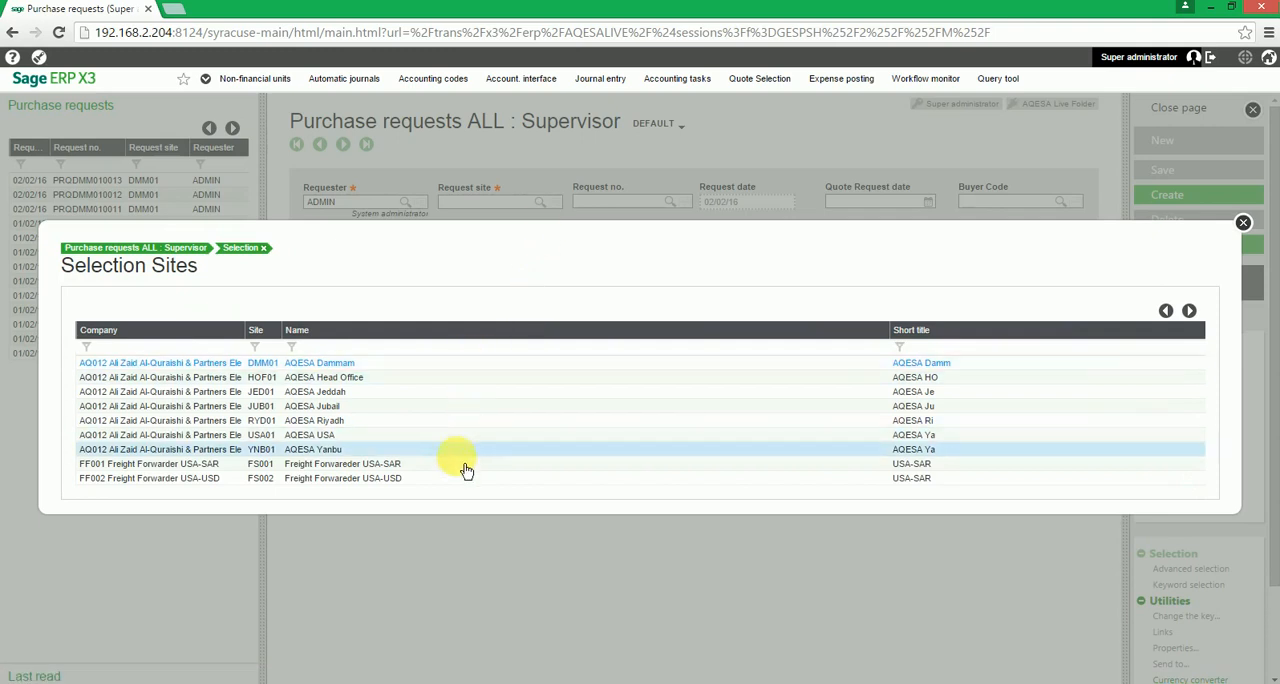
pyautogui.click(455, 376)
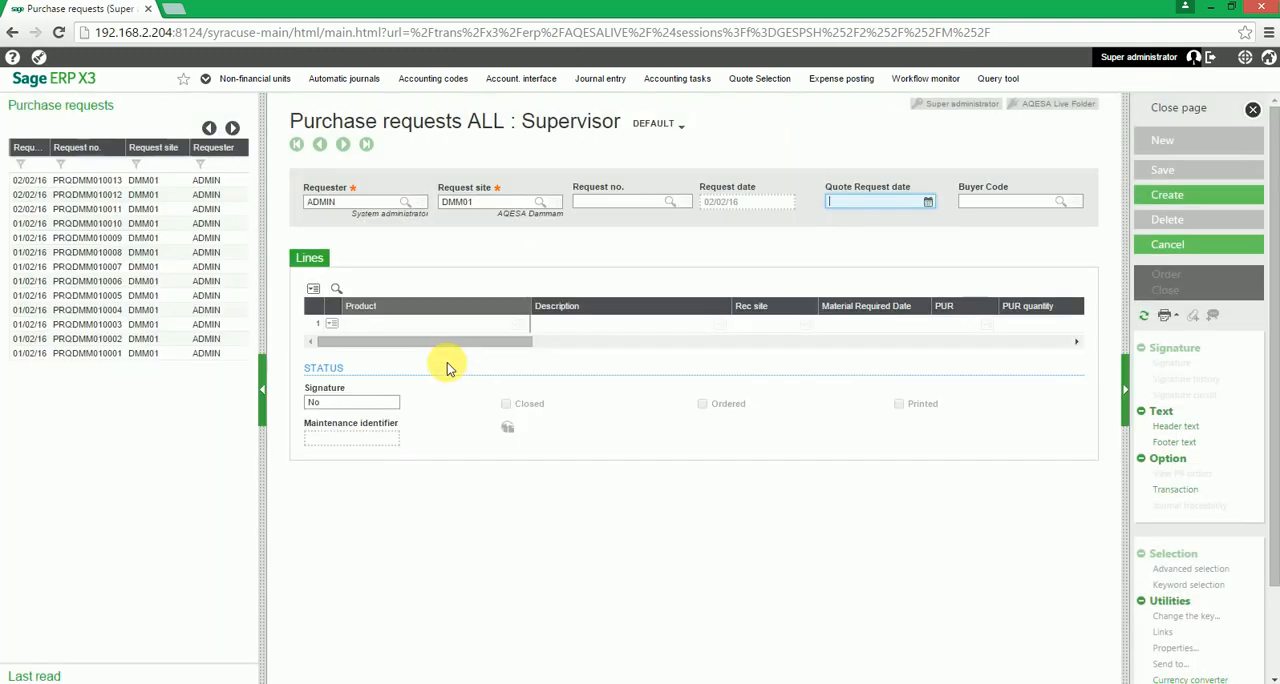
# - Set the quote request date to 02/02/16 and leave the buyer code empty
pyautogui.click(897, 204)
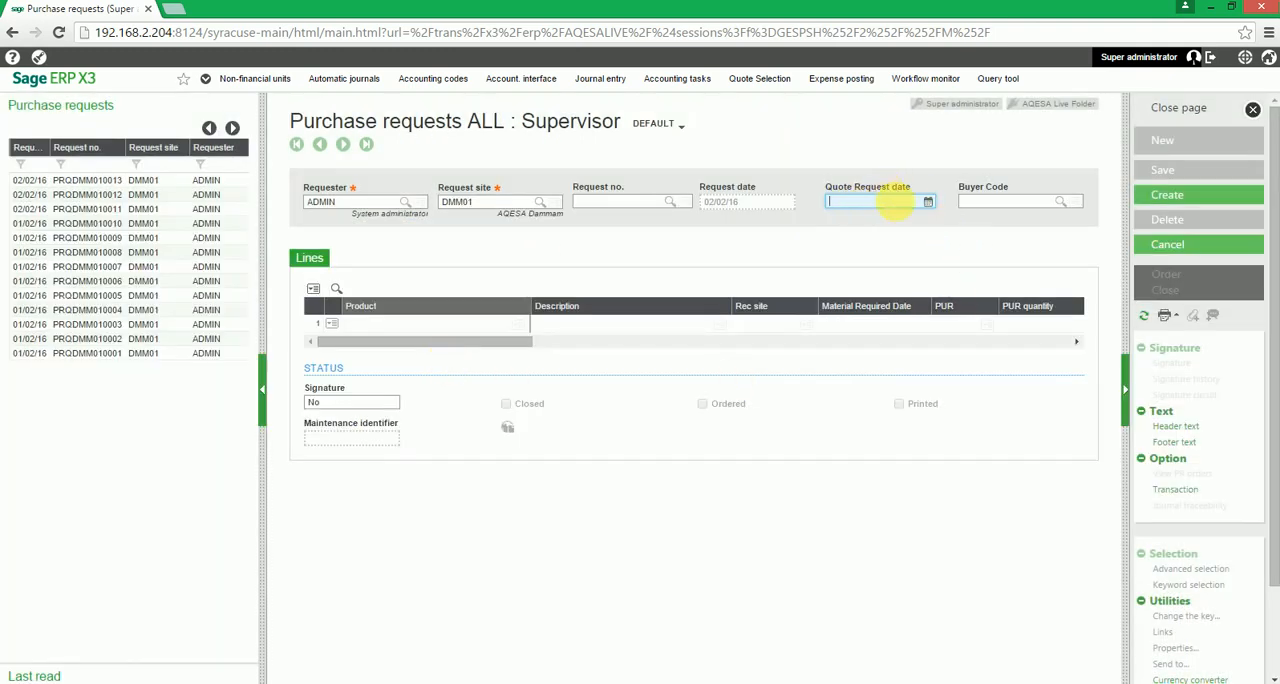
pyautogui.click(929, 203)
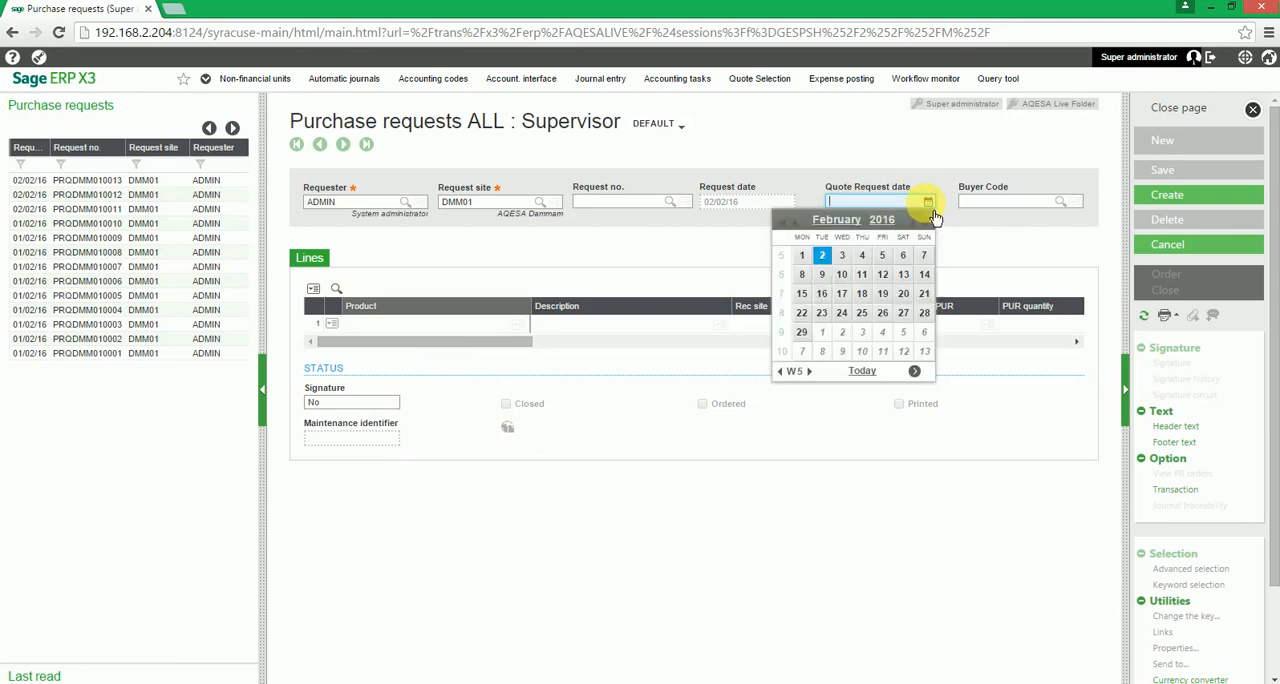
pyautogui.click(823, 254)
pyautogui.click(1012, 201)
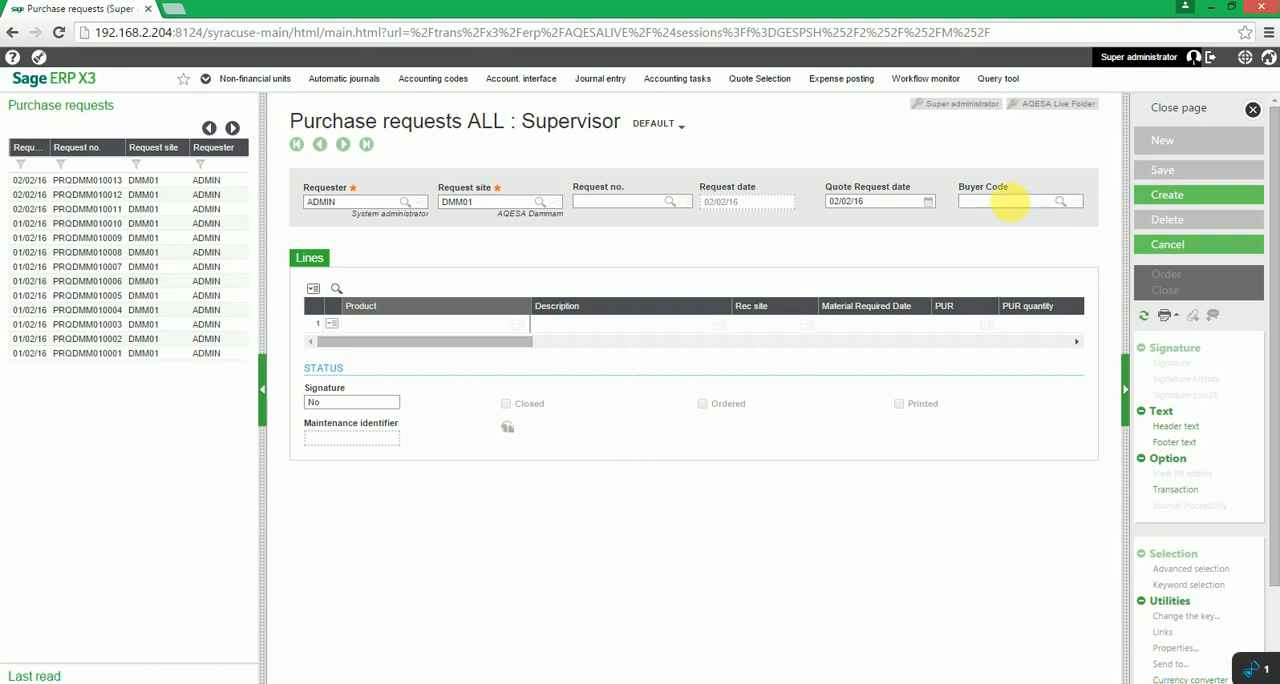
pyautogui.press('Tab')
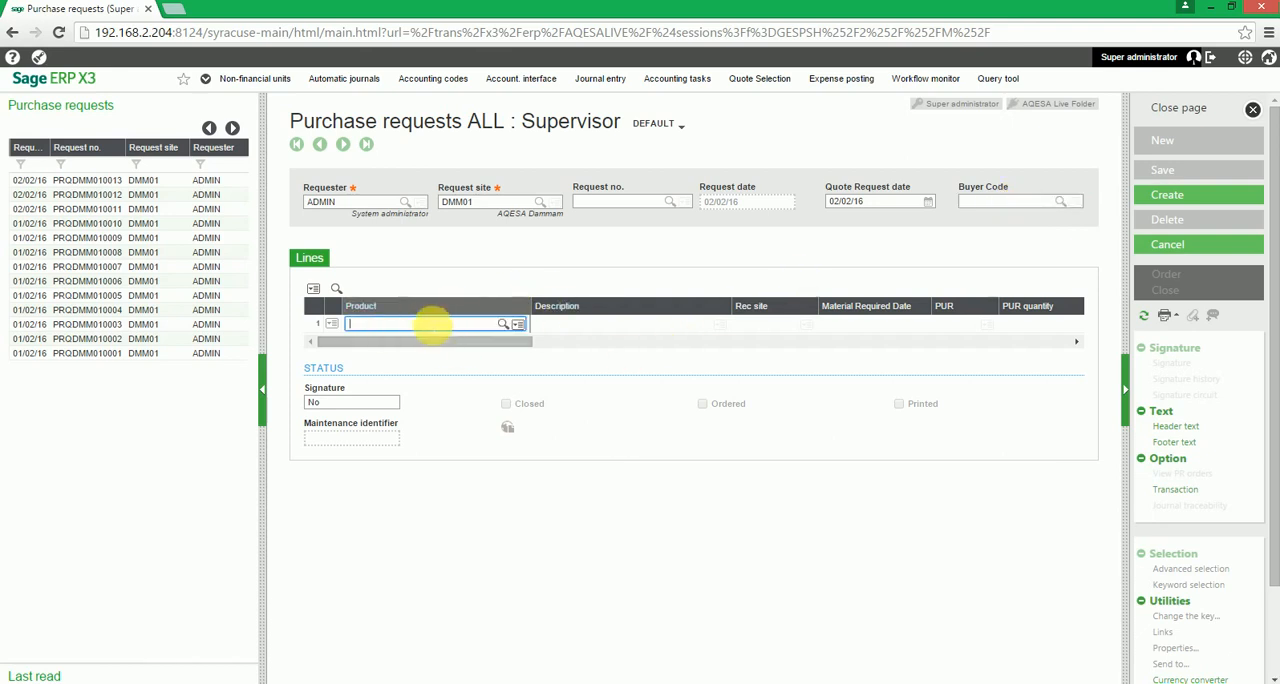
# - Filter the product selection by description *hilux* and choose HILUXDOUBLECAB for the first request line
pyautogui.click(512, 325)
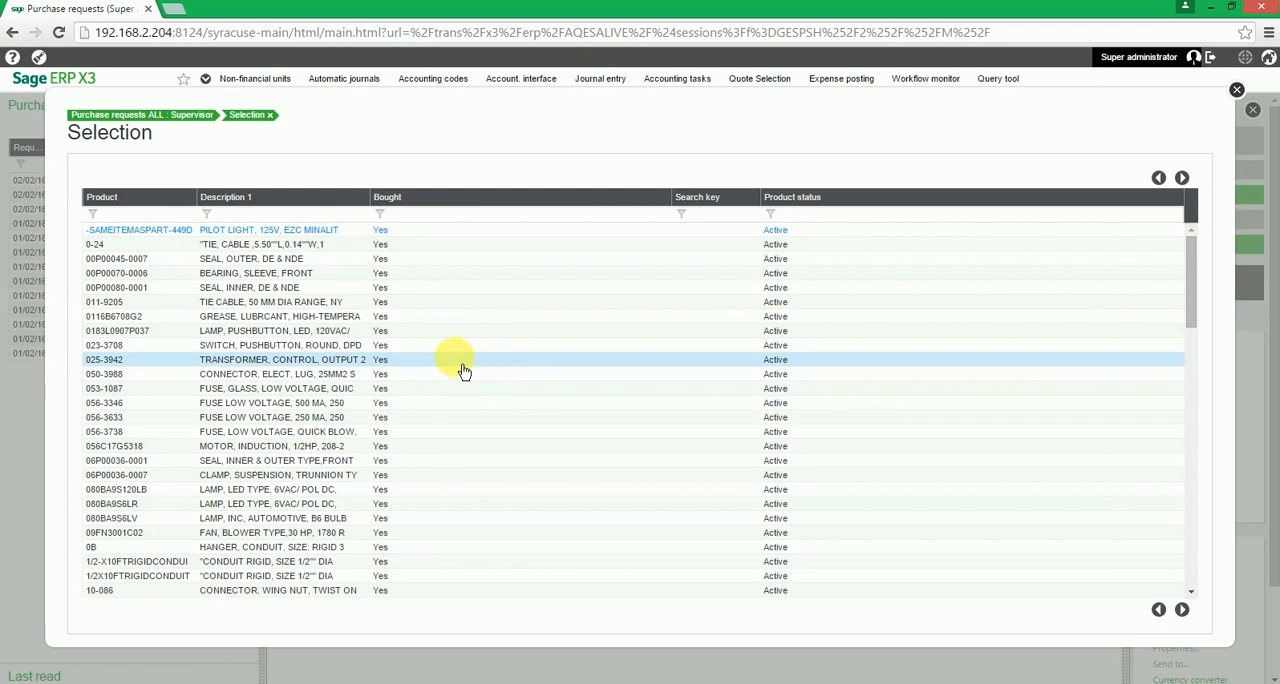
pyautogui.click(304, 216)
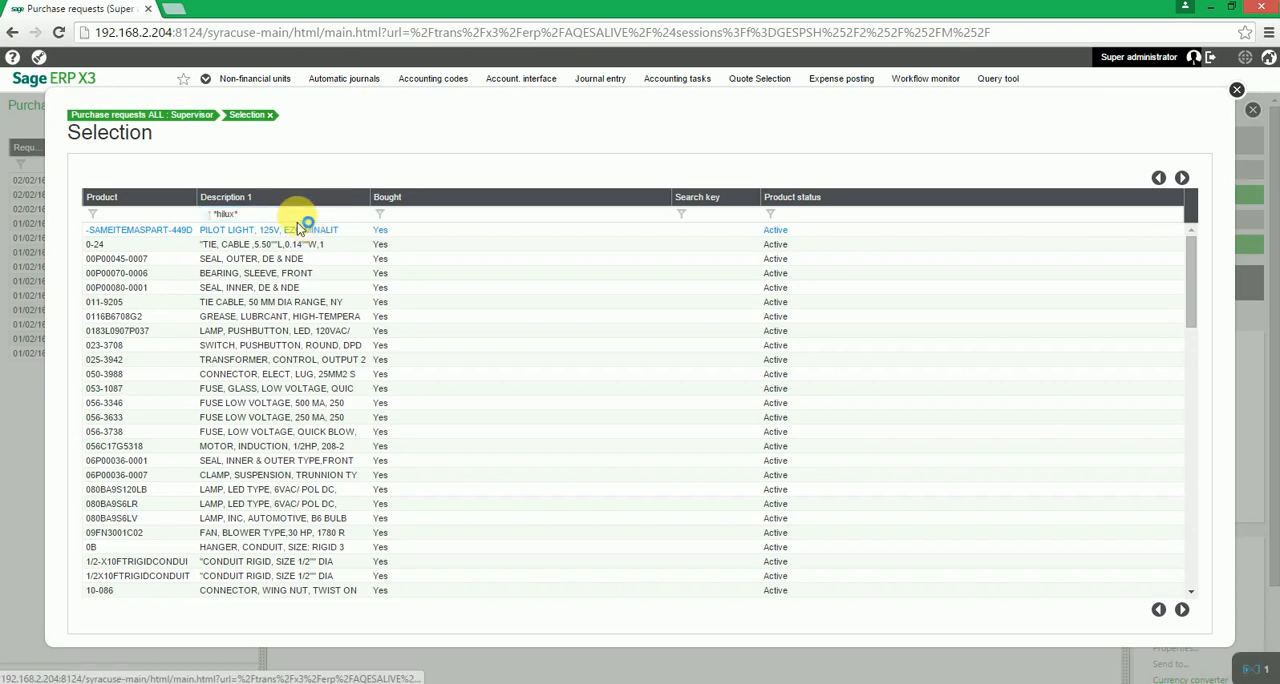
pyautogui.press('Return')
pyautogui.click(268, 414)
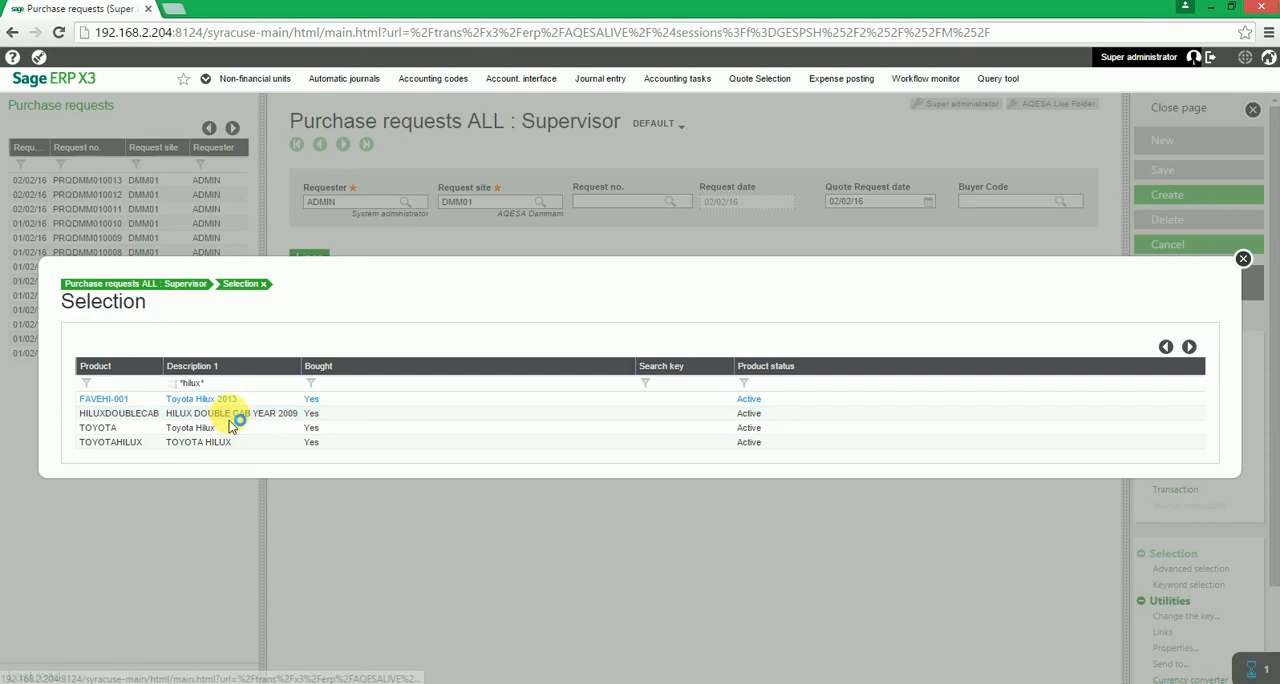
pyautogui.click(229, 417)
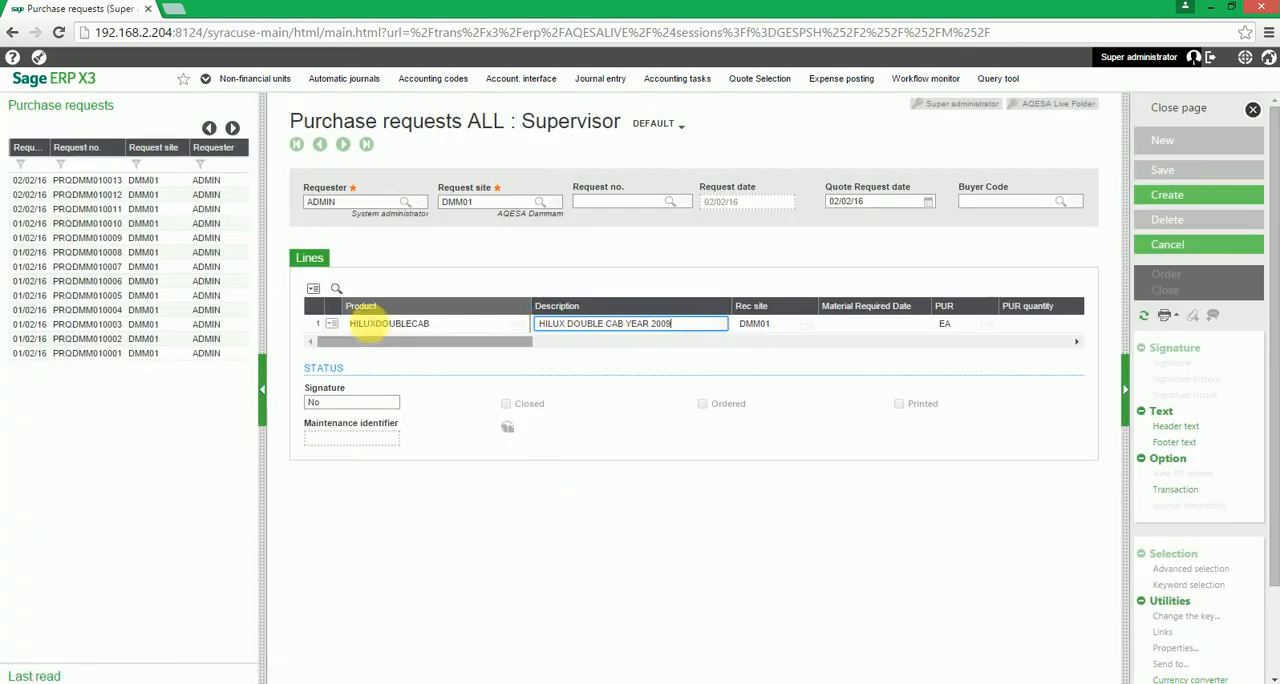
# - Keep the line's product description and choose DMM01 (AQESA Dammam) as its receiving site
pyautogui.click(620, 326)
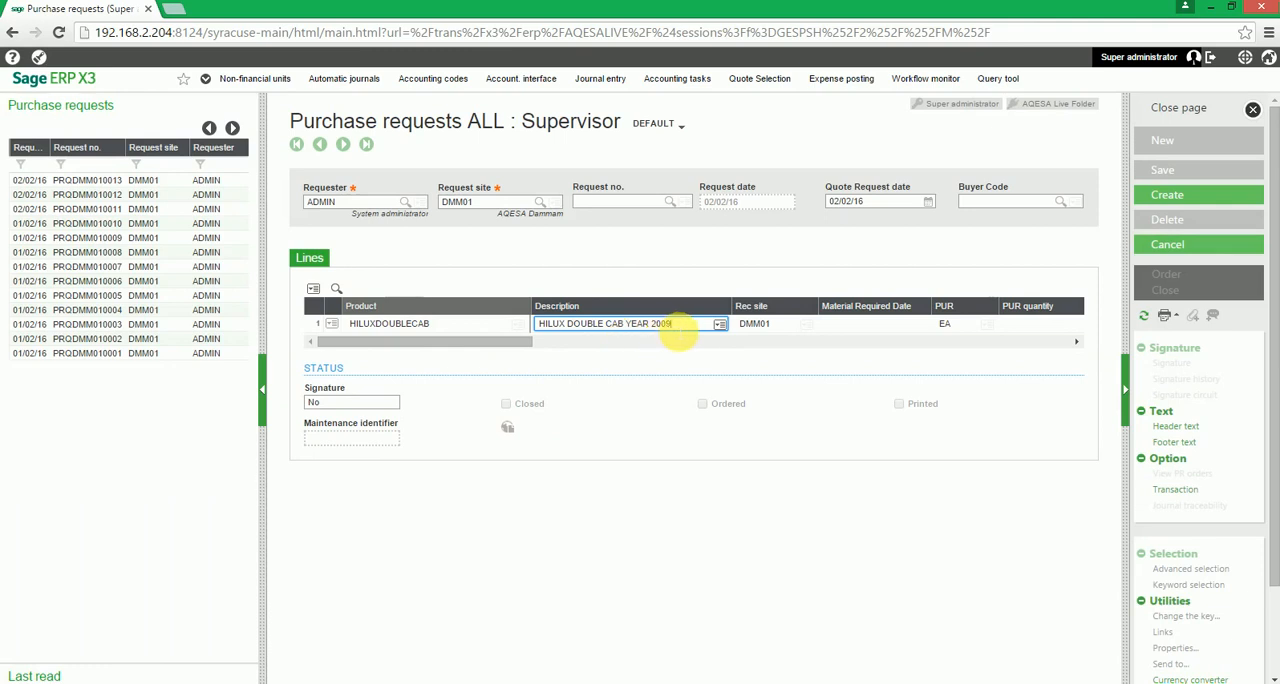
pyautogui.press('Tab')
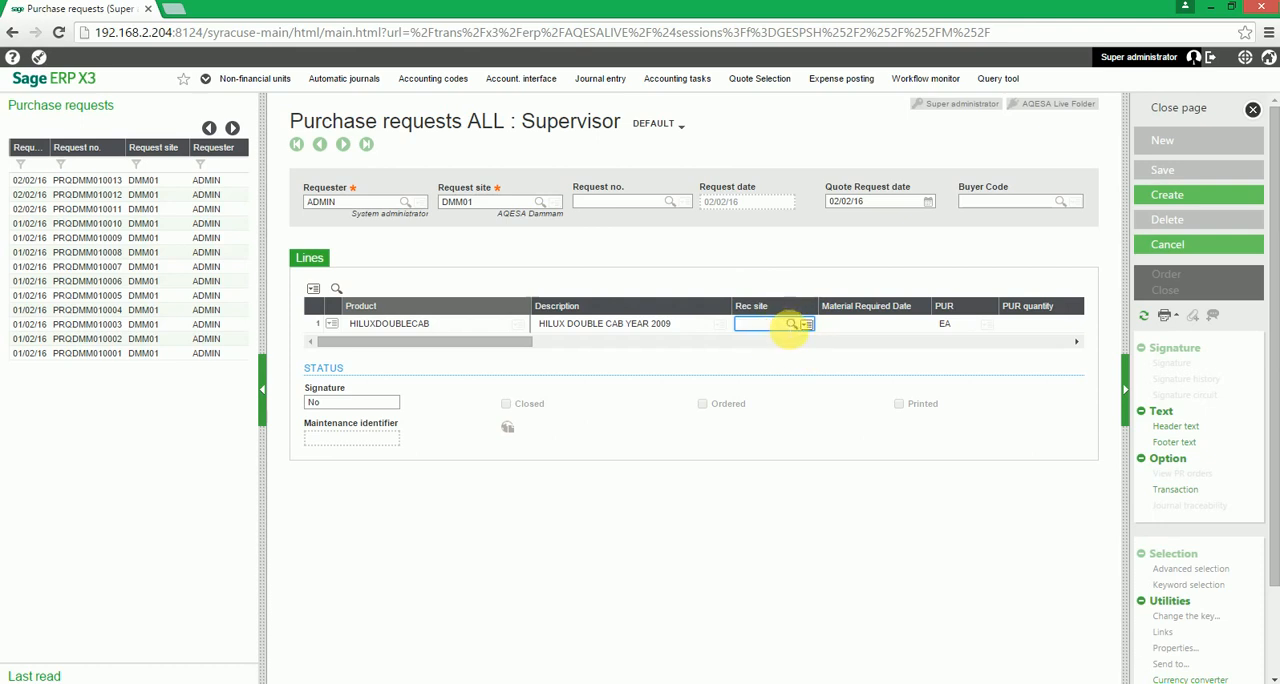
pyautogui.click(802, 330)
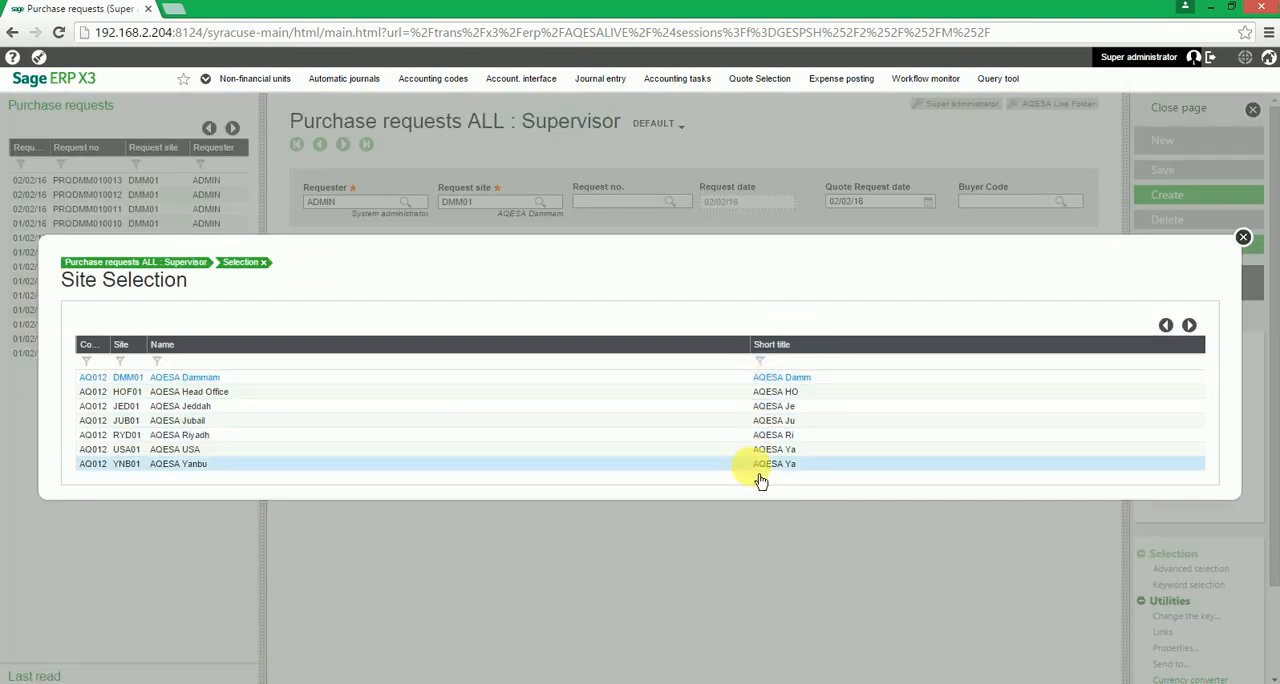
pyautogui.click(768, 378)
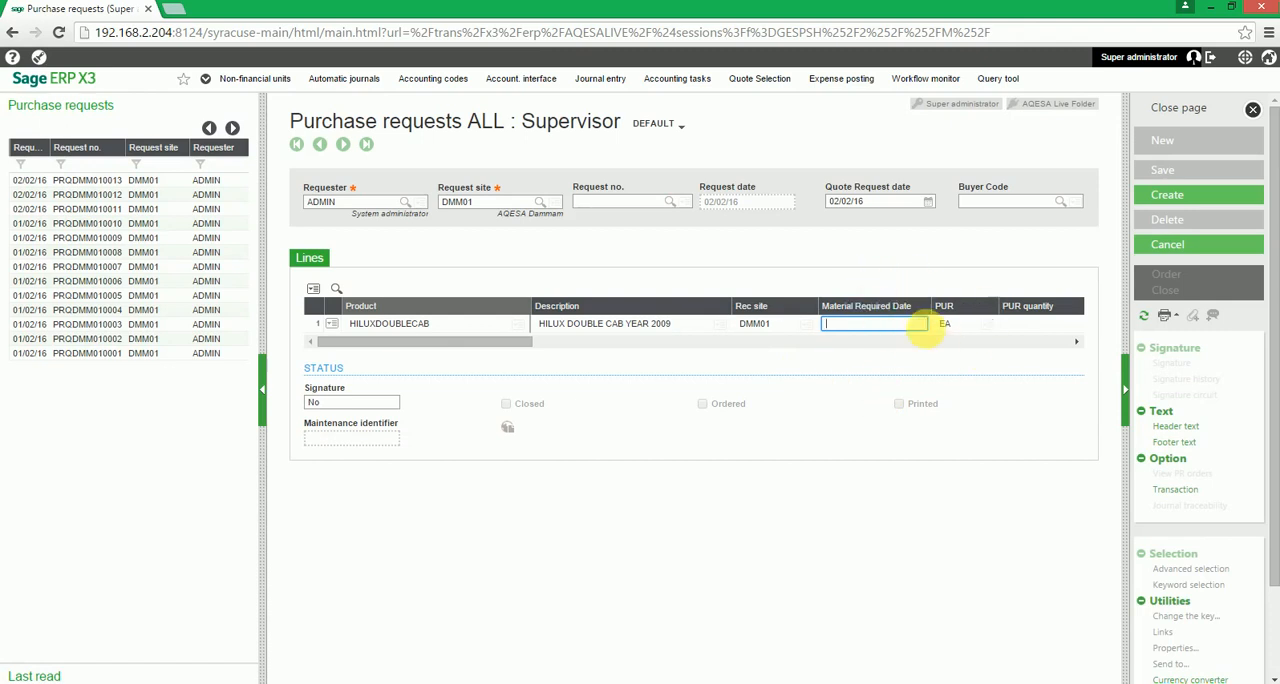
# - Set the line's material required date to 02/02/16, keep the purchase unit and enter a purchase quantity of 5
pyautogui.click(924, 334)
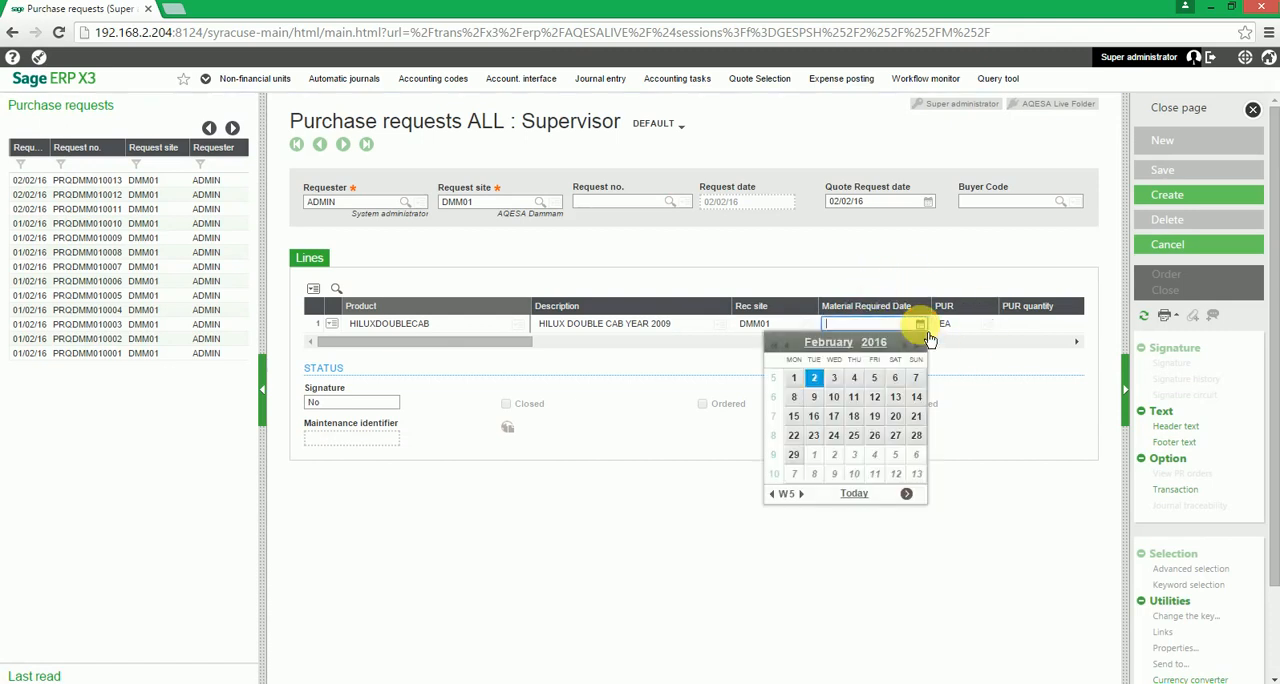
pyautogui.click(822, 382)
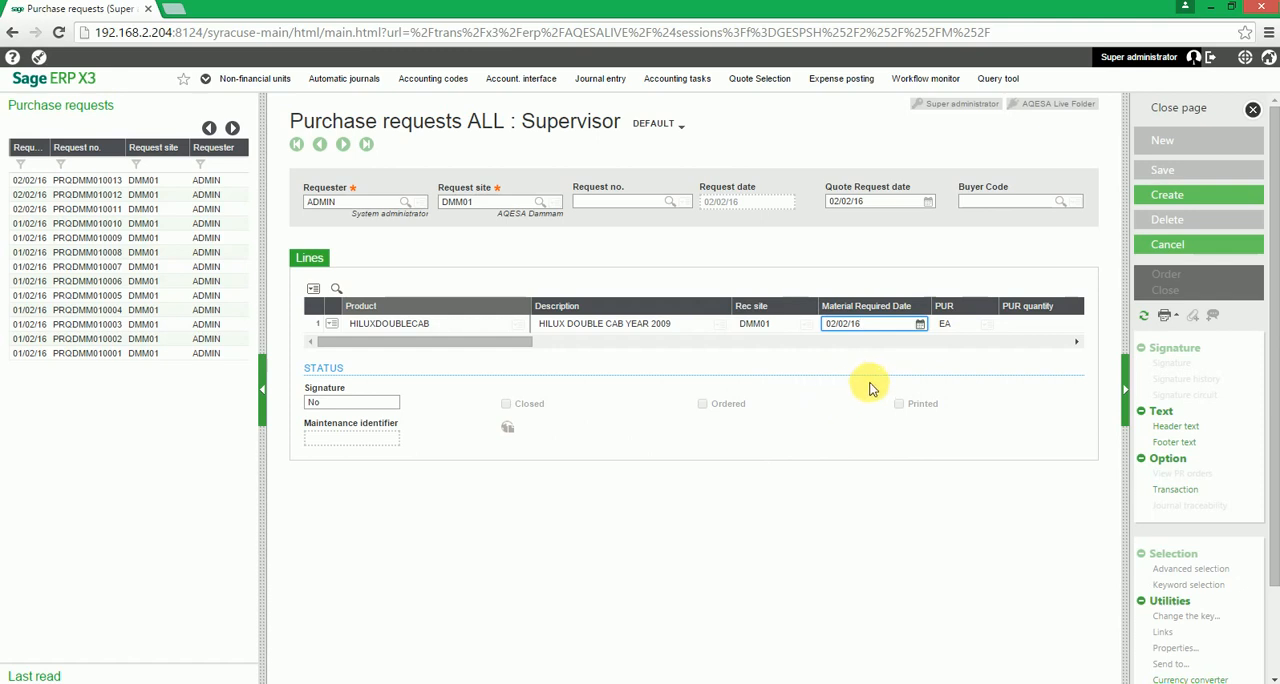
pyautogui.press('Tab')
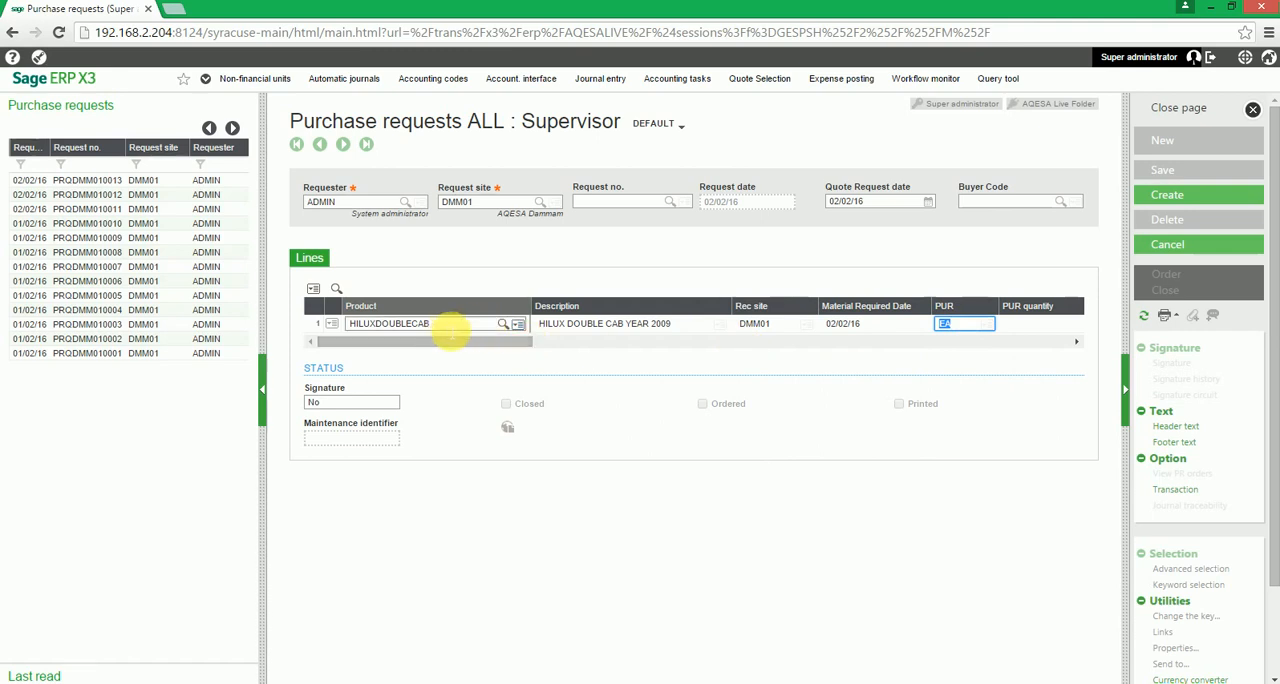
pyautogui.press('Tab')
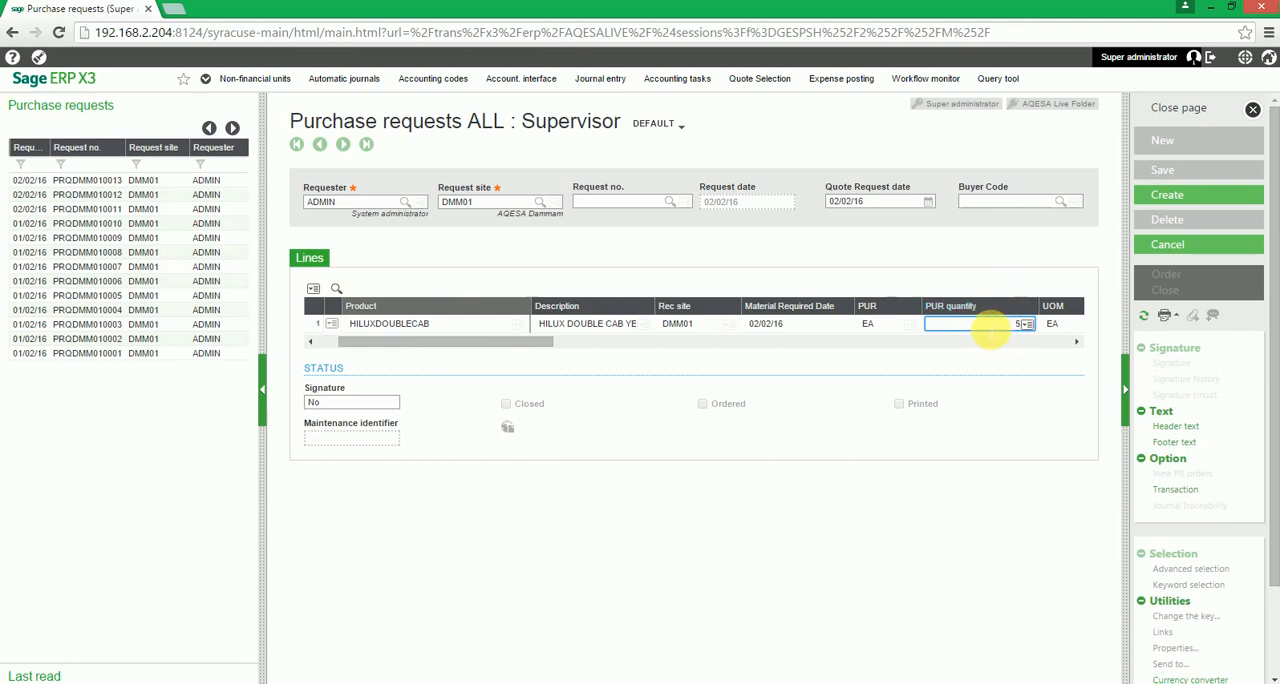
pyautogui.write('5')
pyautogui.press('Tab')
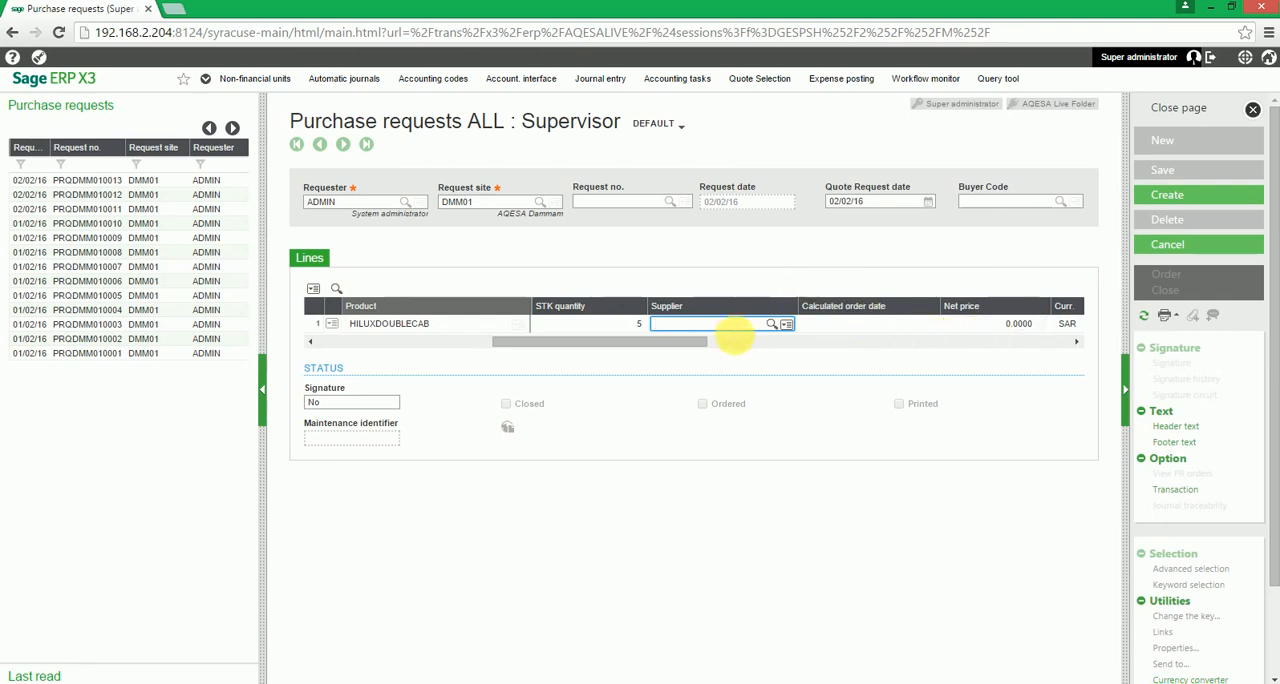
# - Choose ZPL-99999 (TAKE ON SUPPLIER) as the line's supplier and accept updating the description to the supplier's language
pyautogui.click(772, 326)
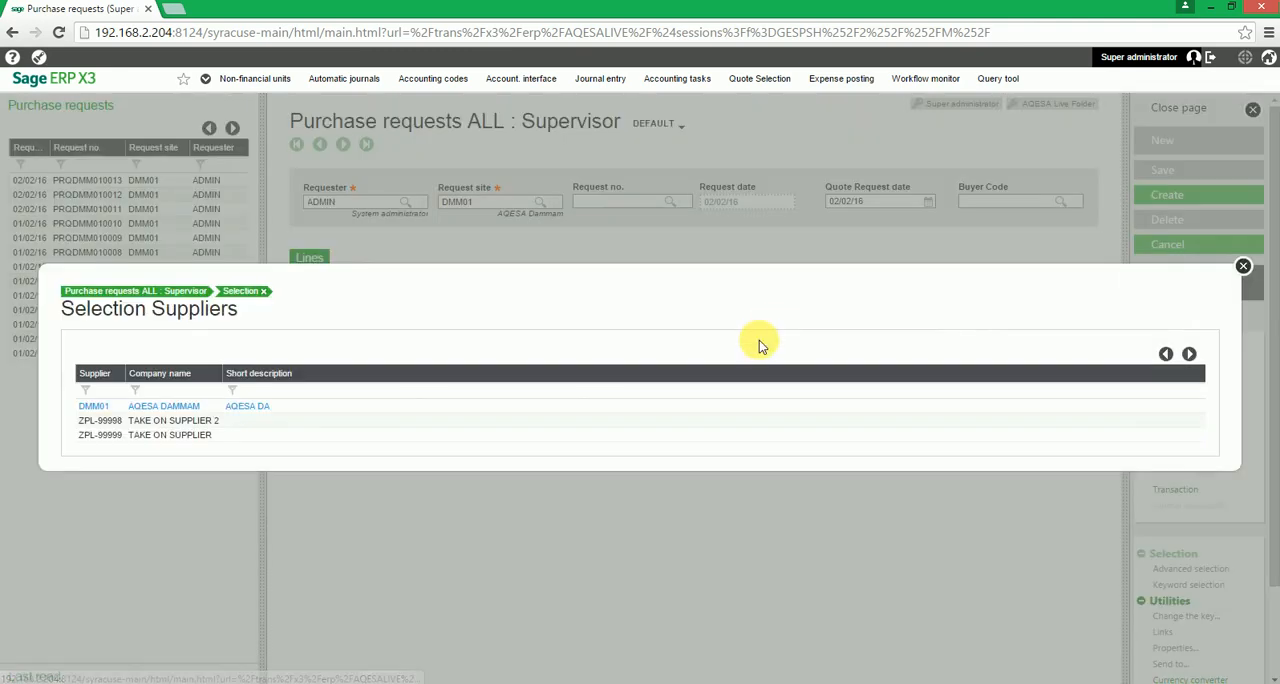
pyautogui.click(203, 437)
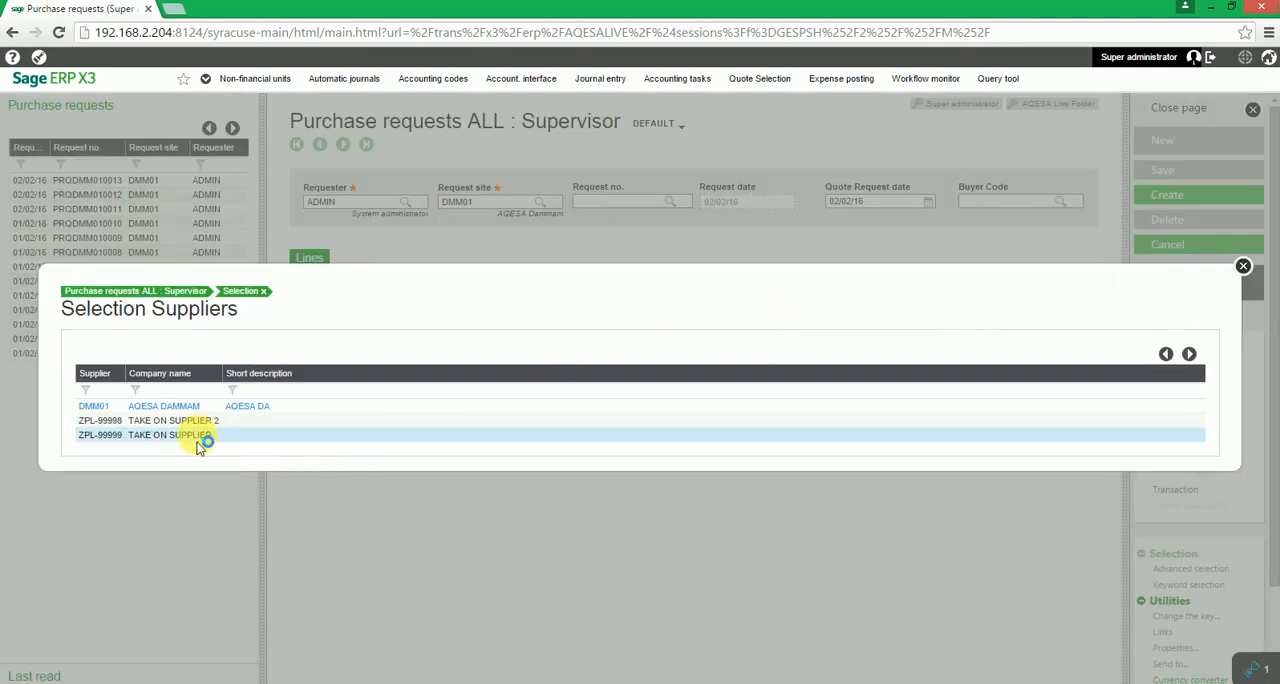
pyautogui.click(612, 399)
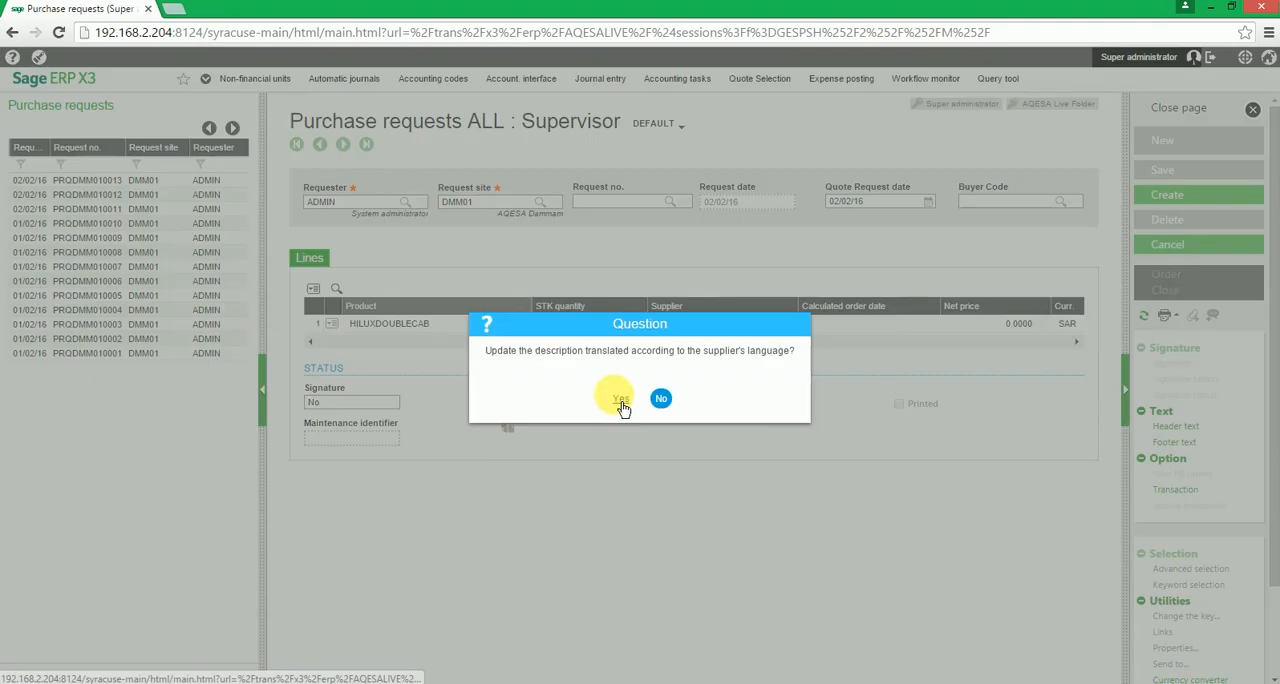
pyautogui.click(626, 400)
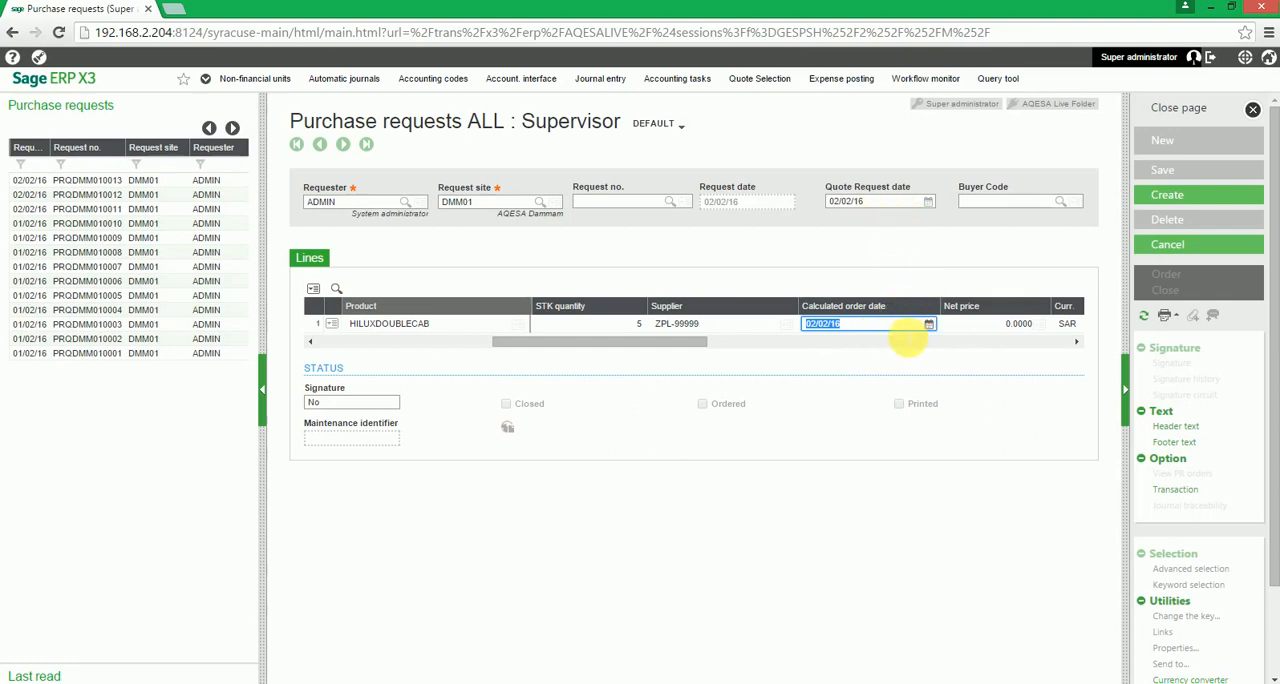
# - Set the HILUXDOUBLECAB line's net price to 150000
pyautogui.moveTo(689, 341); pyautogui.dragTo(512, 341)
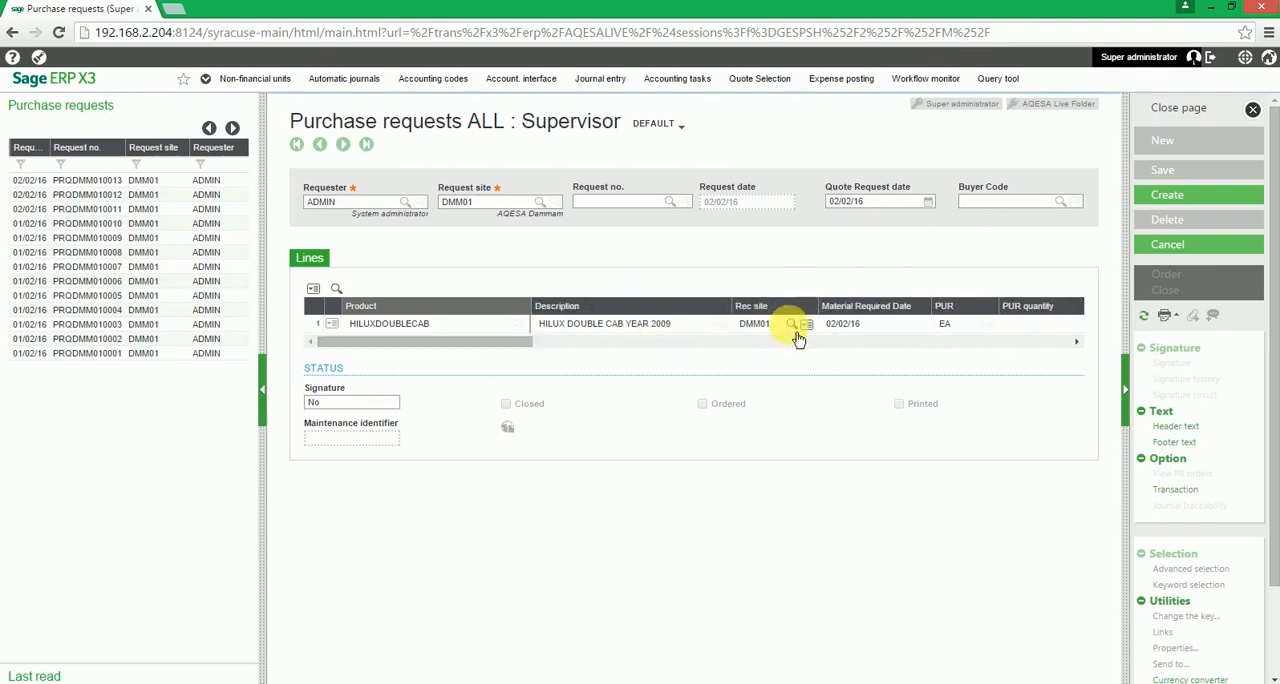
pyautogui.click(918, 323)
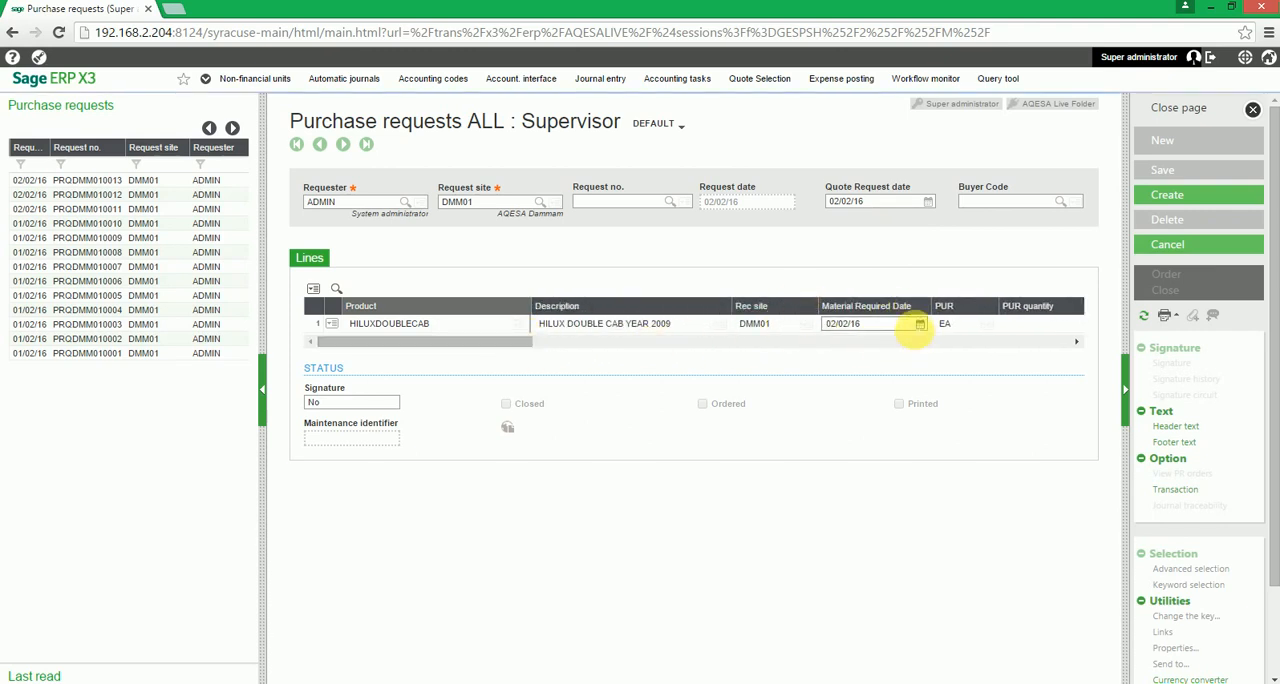
pyautogui.moveTo(517, 342); pyautogui.dragTo(749, 354)
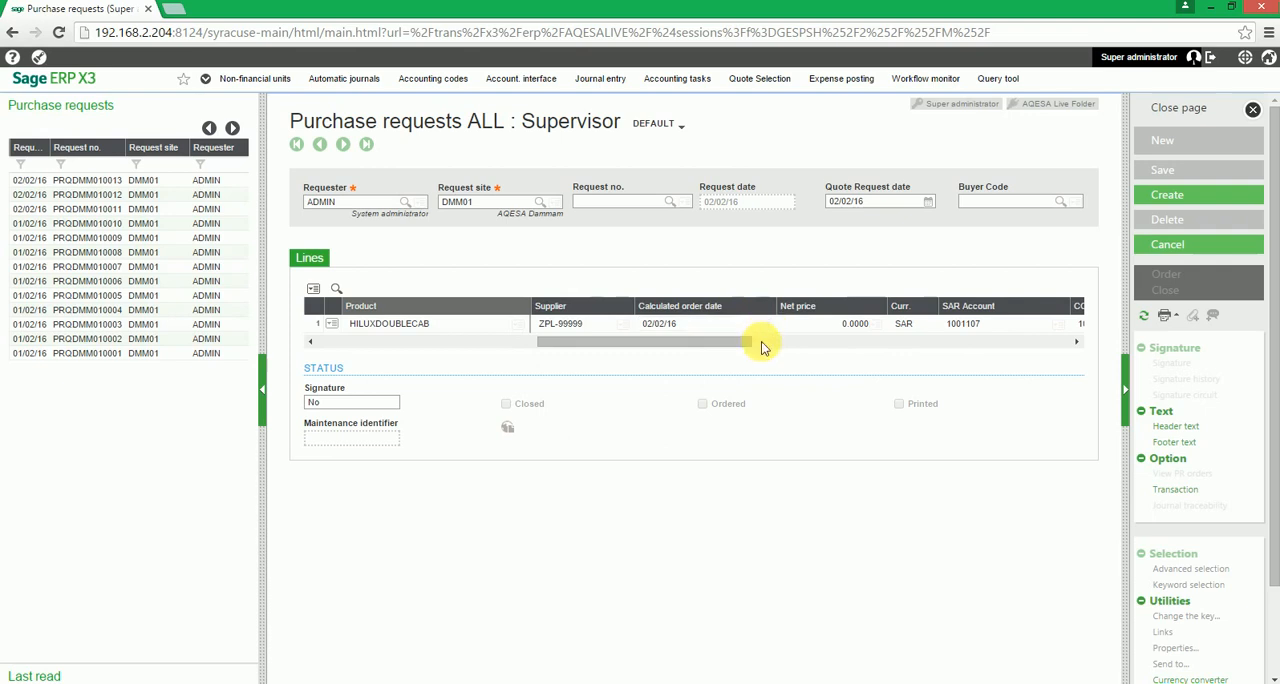
pyautogui.click(757, 330)
pyautogui.click(810, 326)
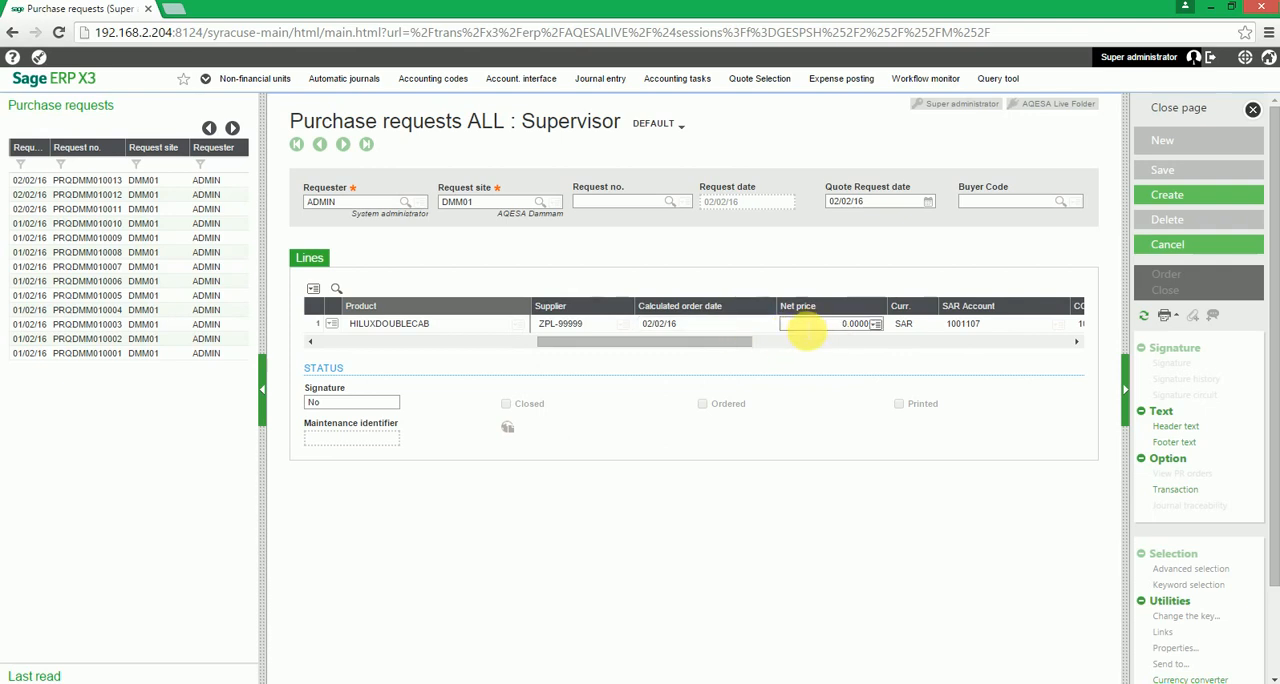
pyautogui.press('BackSpace')
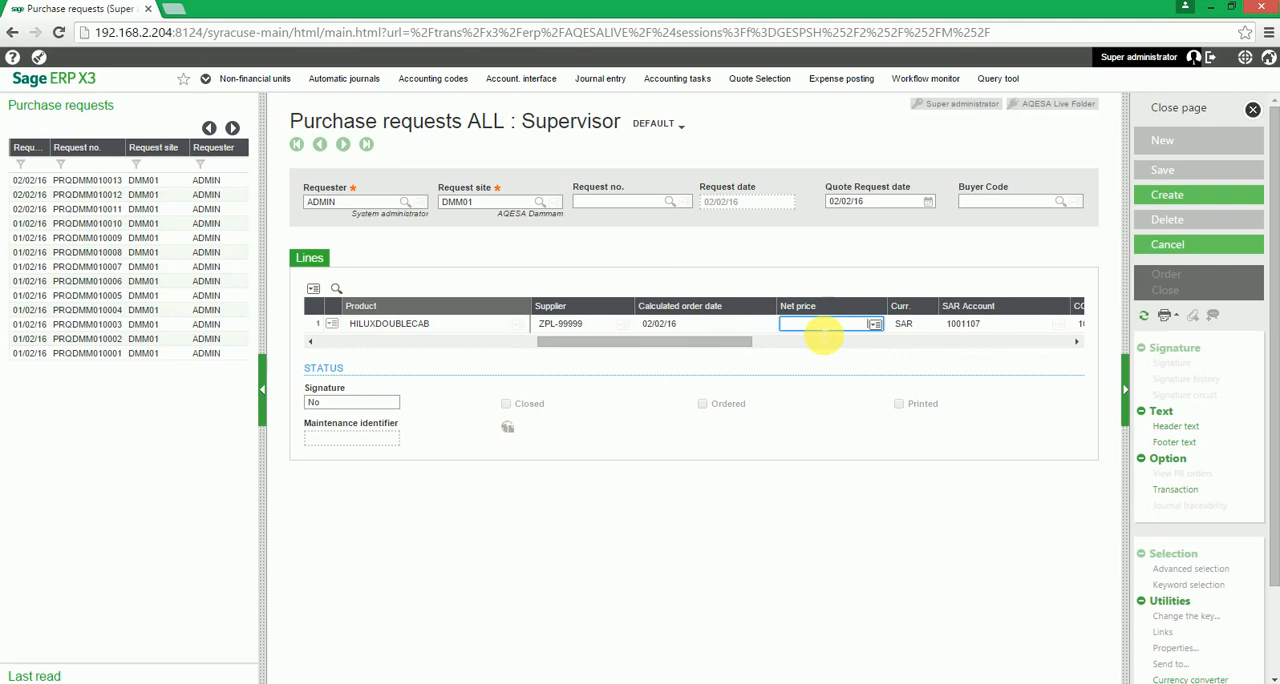
pyautogui.write('4')
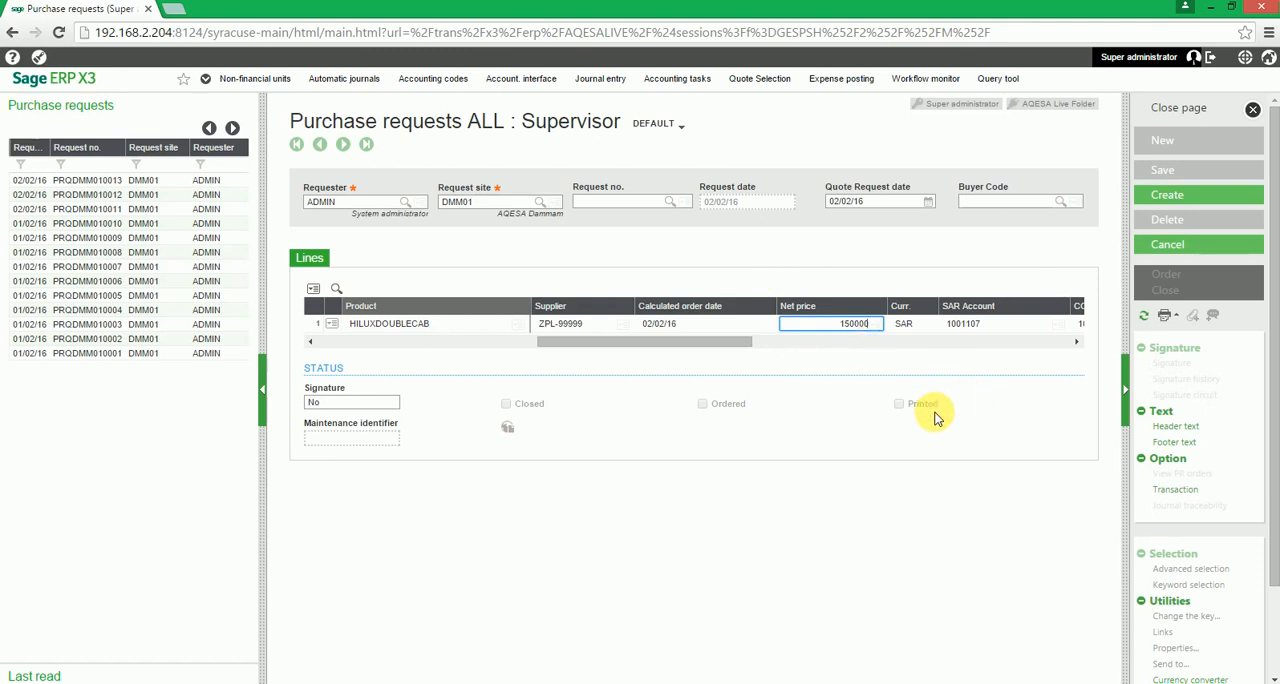
pyautogui.press('Tab')
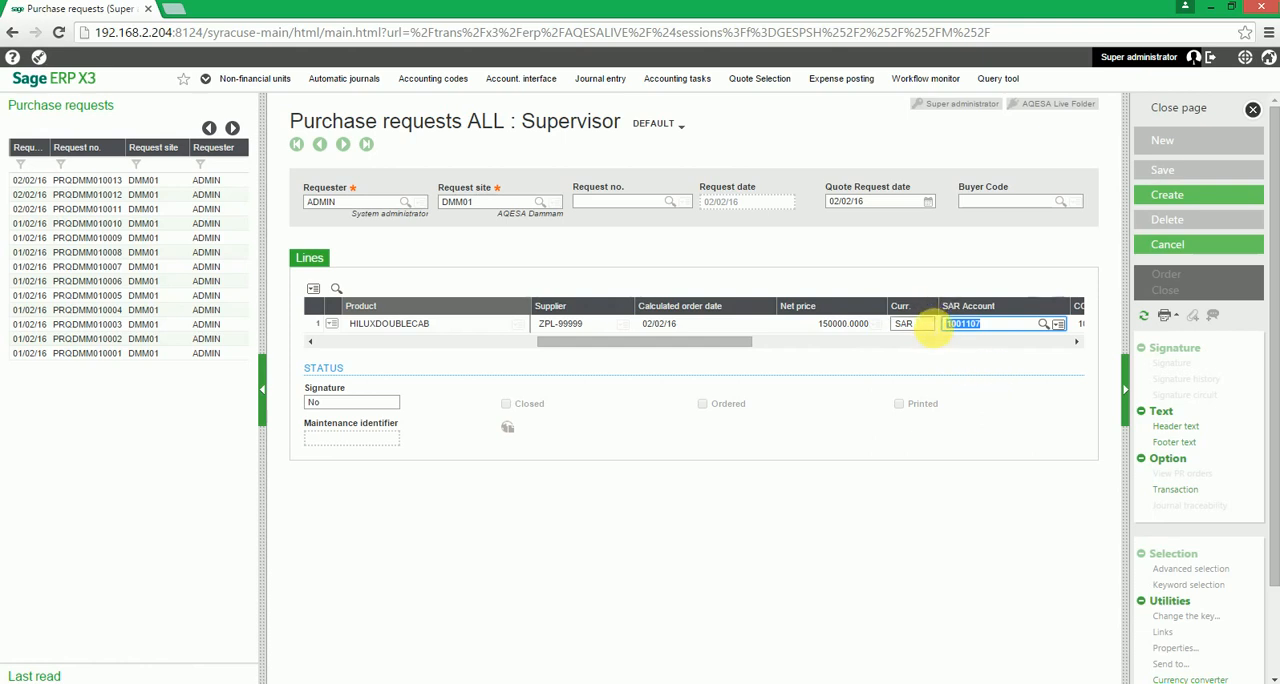
# - Leave the HILUXDOUBLECAB line's department, project and employee blank and set its Tax 1 code to NOVAT
pyautogui.press('Tab')
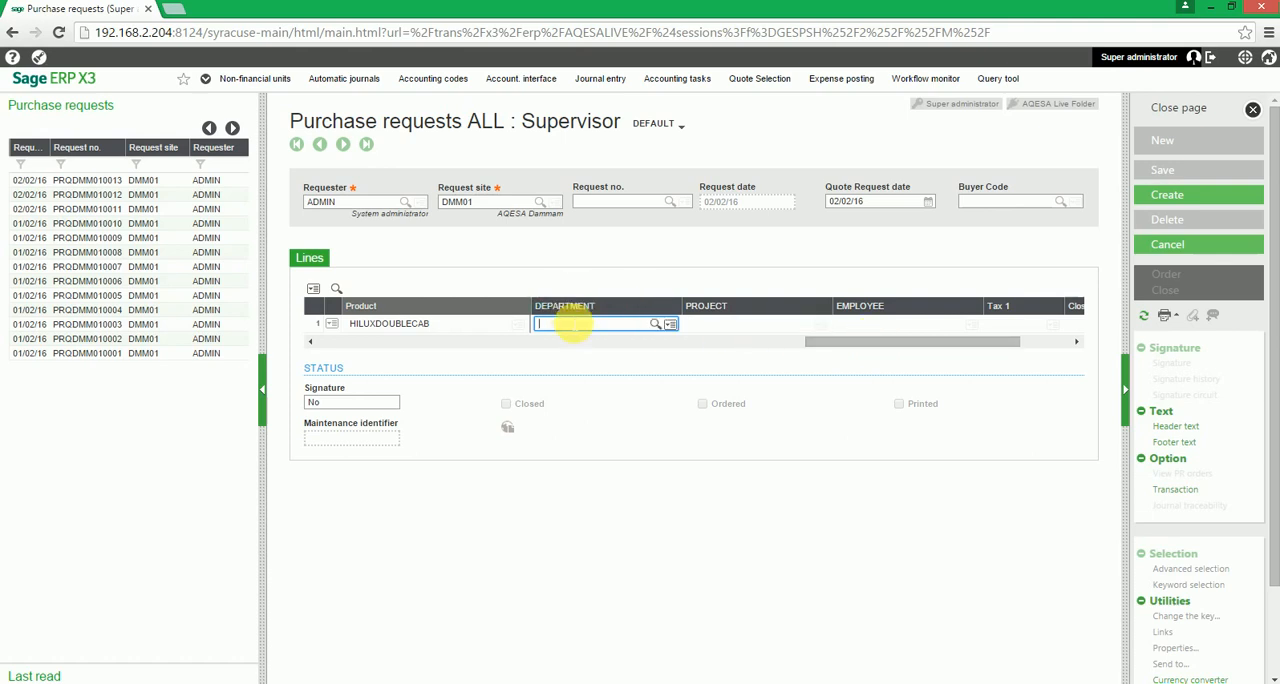
pyautogui.click(600, 323)
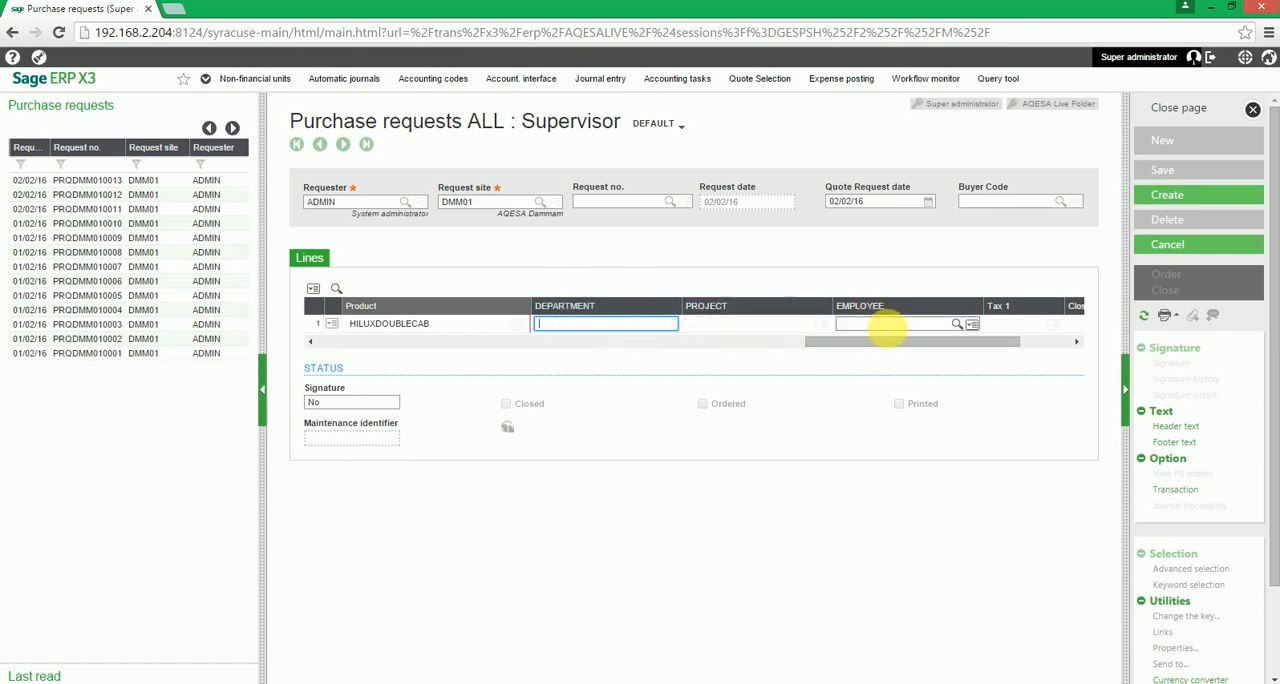
pyautogui.click(1006, 322)
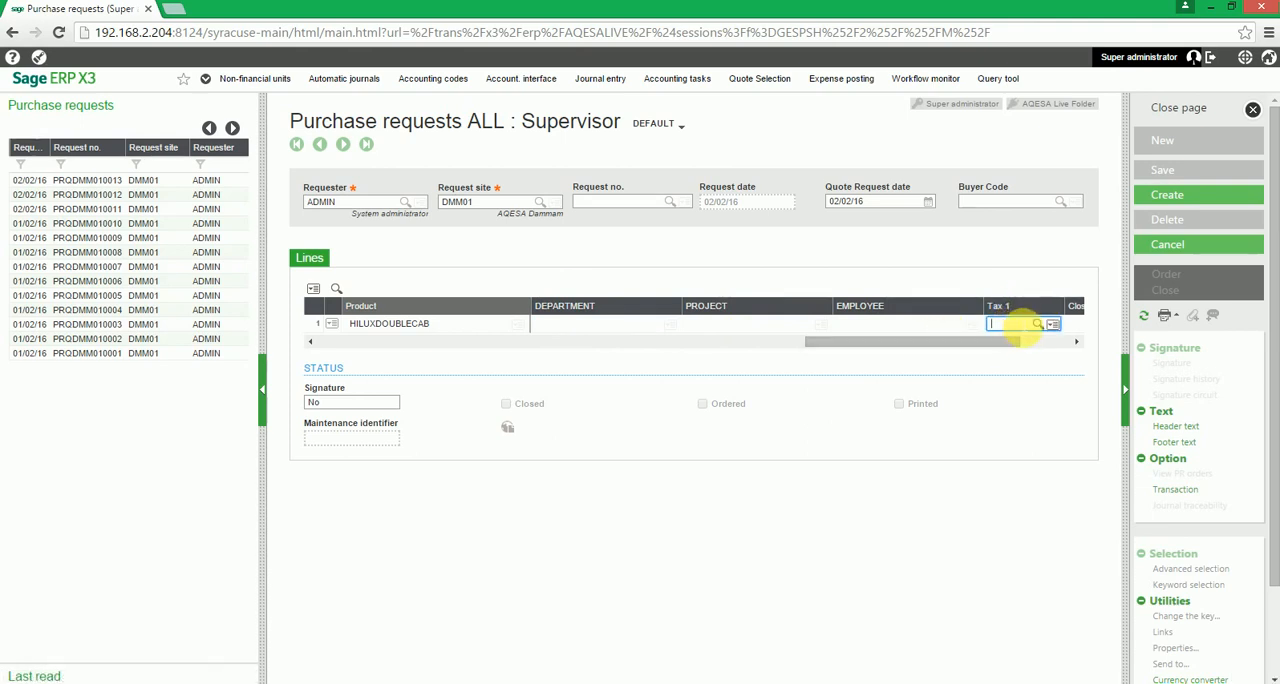
pyautogui.write('NOVAT')
pyautogui.press('Return')
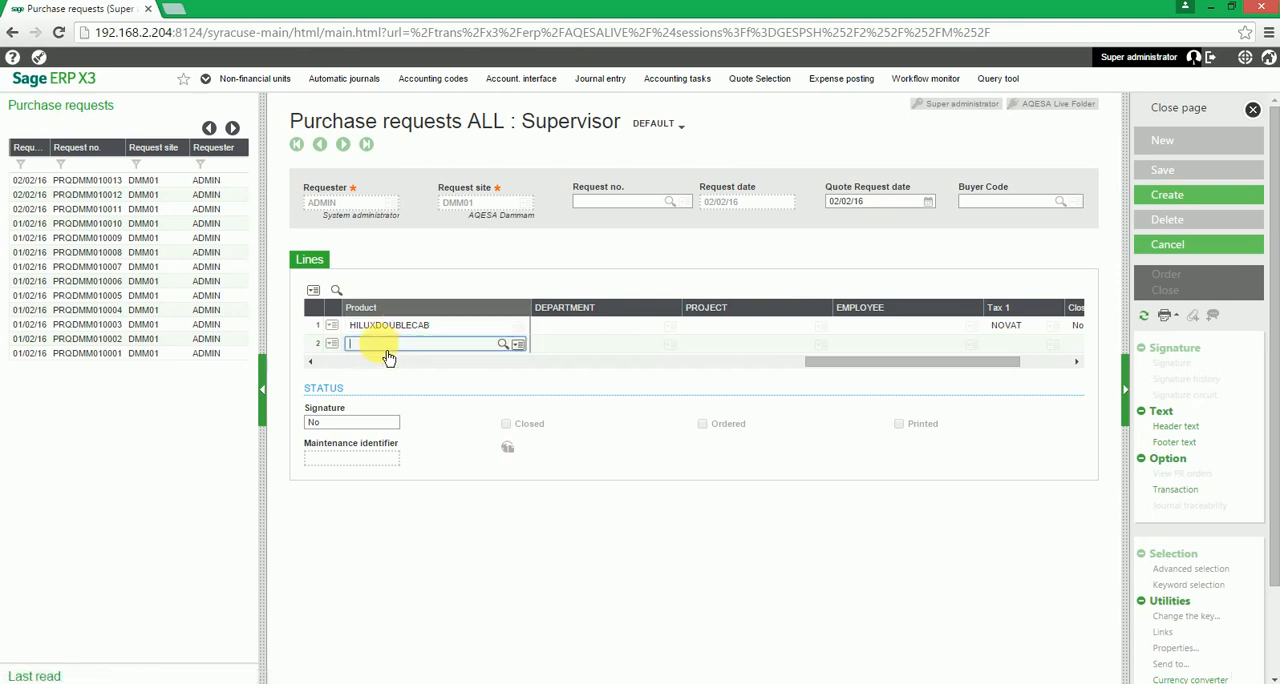
# - Create the purchase request and close both the resulting workflow log and the purchase requests page
pyautogui.click(1195, 199)
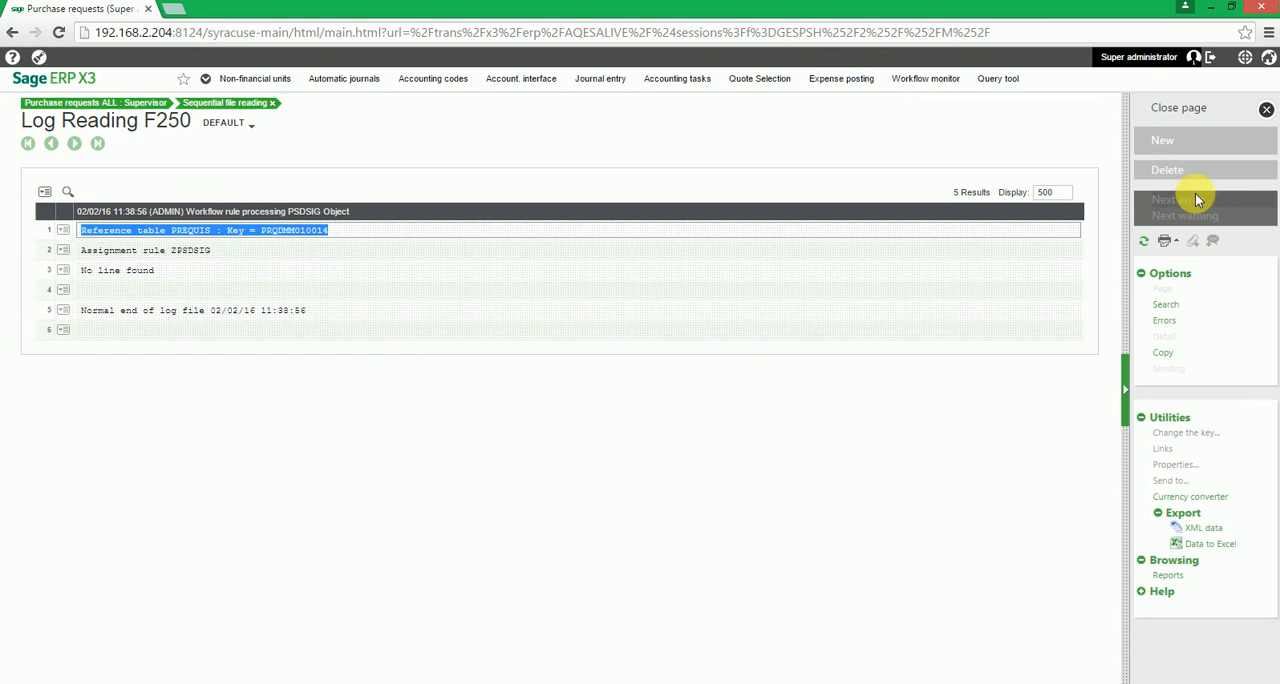
pyautogui.click(1199, 118)
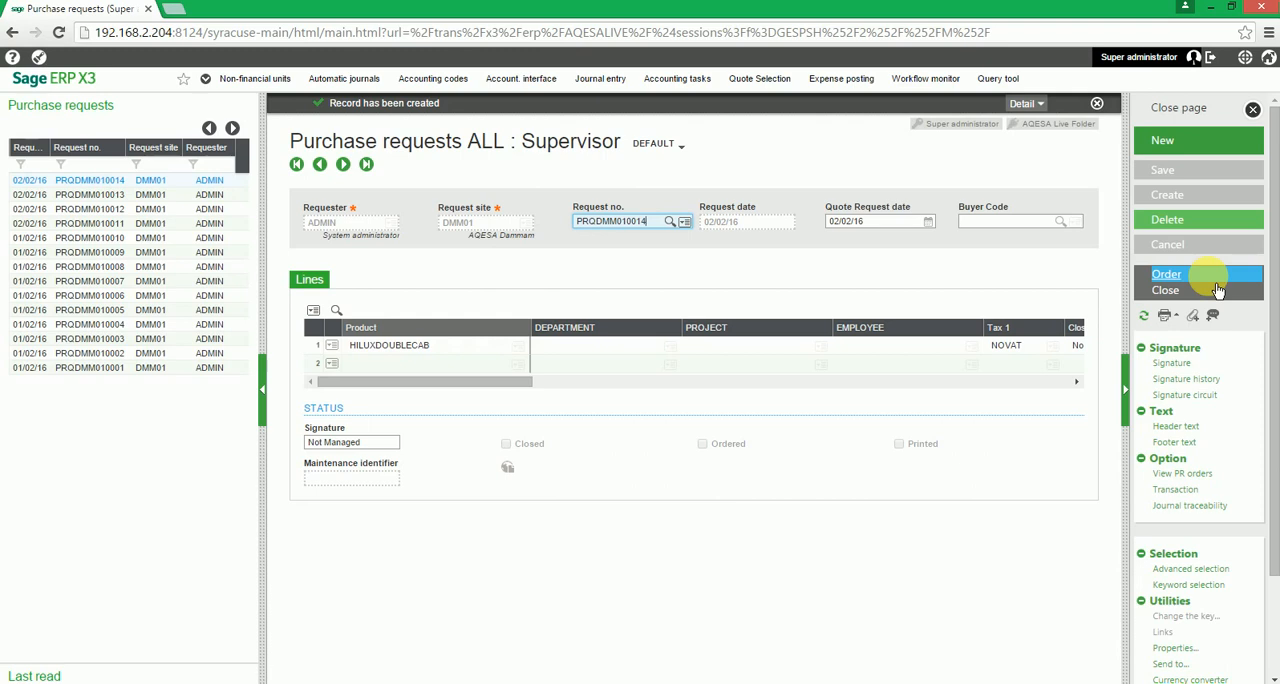
pyautogui.click(1224, 118)
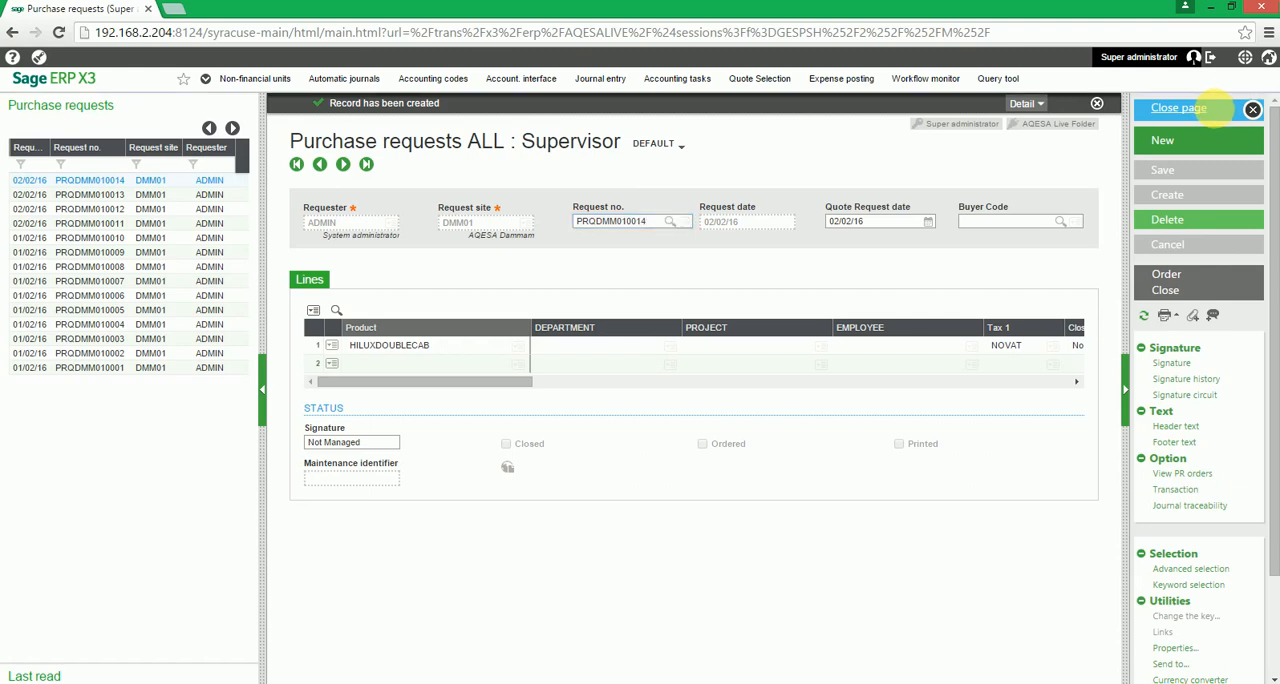